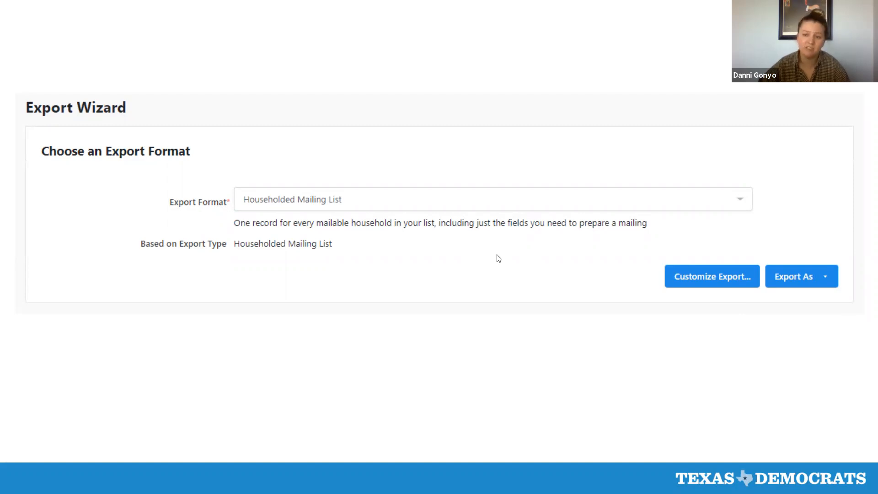
pyautogui.click(726, 352)
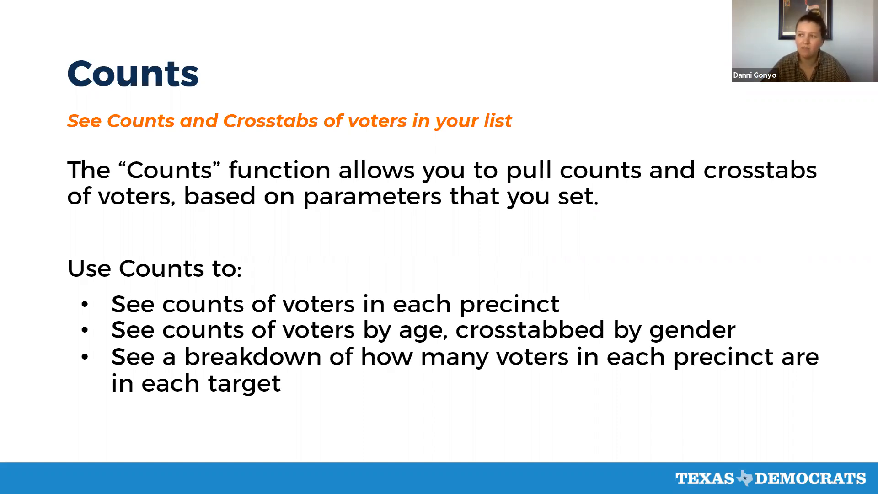
pyautogui.press('Right')
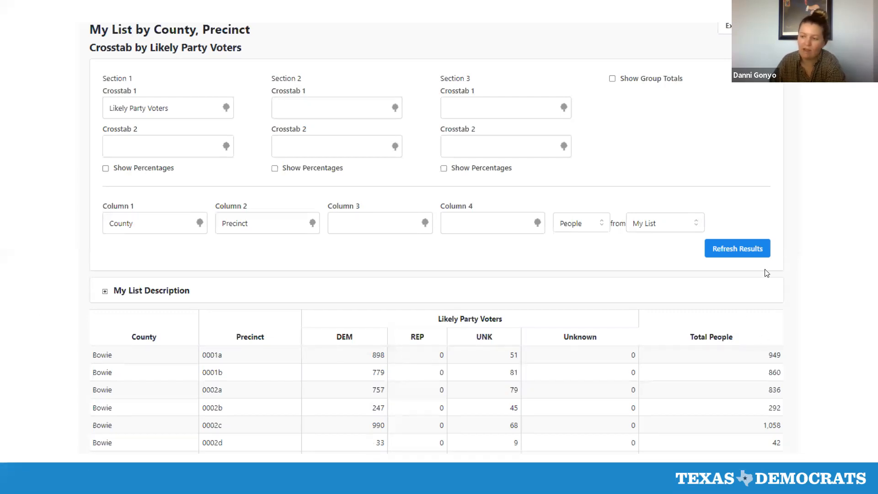
pyautogui.click(812, 201)
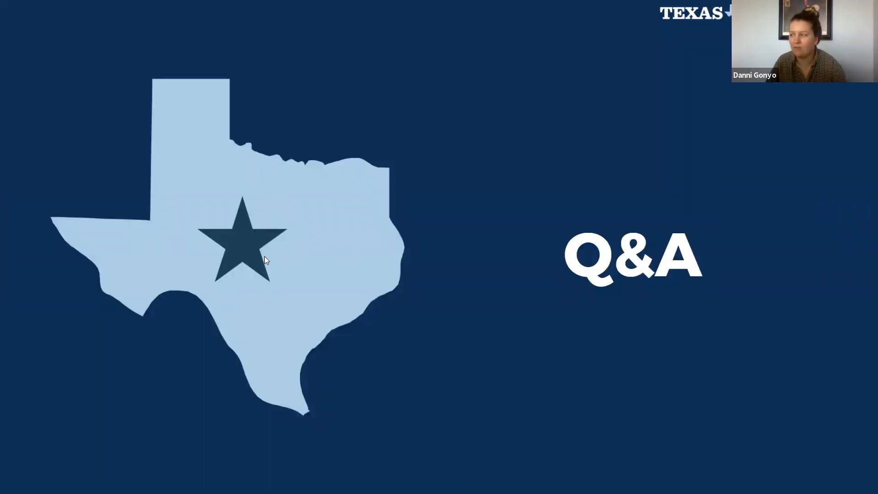
# Step: Exit the slideshow, switch to the Texas VAN site and log in through ActionID with the prefilled credentials
pyautogui.press('Escape')
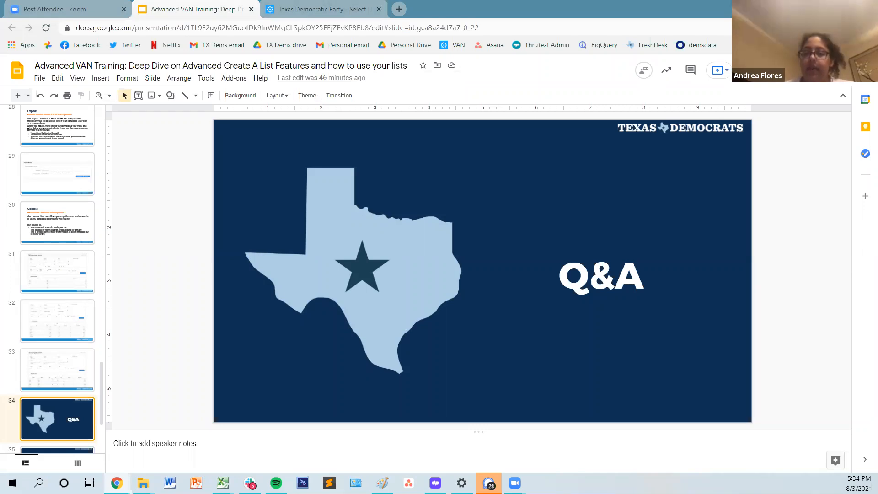
pyautogui.hotkey('ctrl', 'Tab')
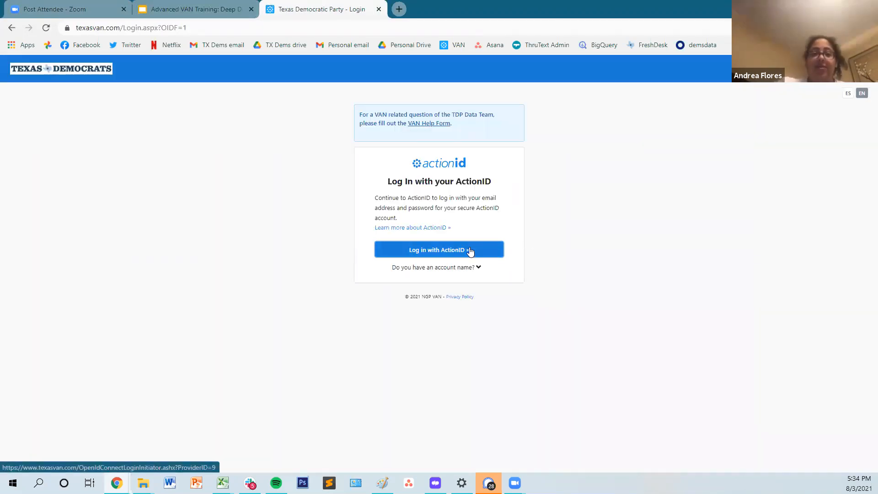
pyautogui.click(469, 249)
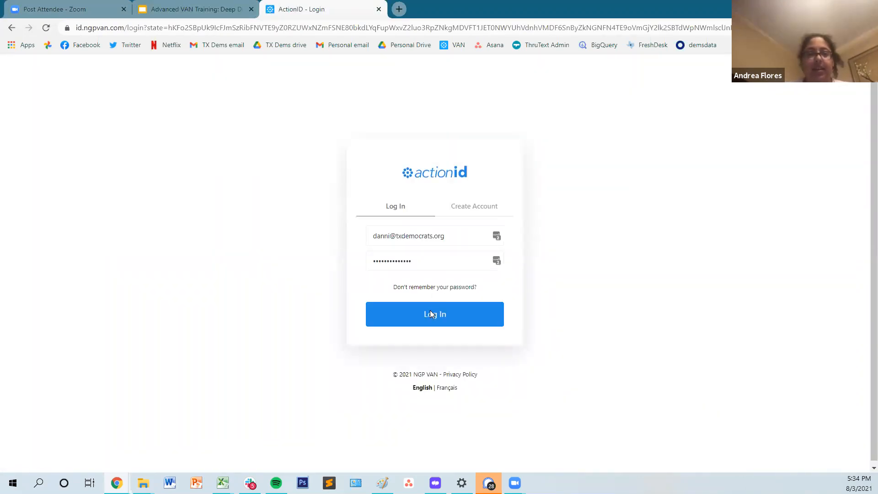
pyautogui.click(430, 315)
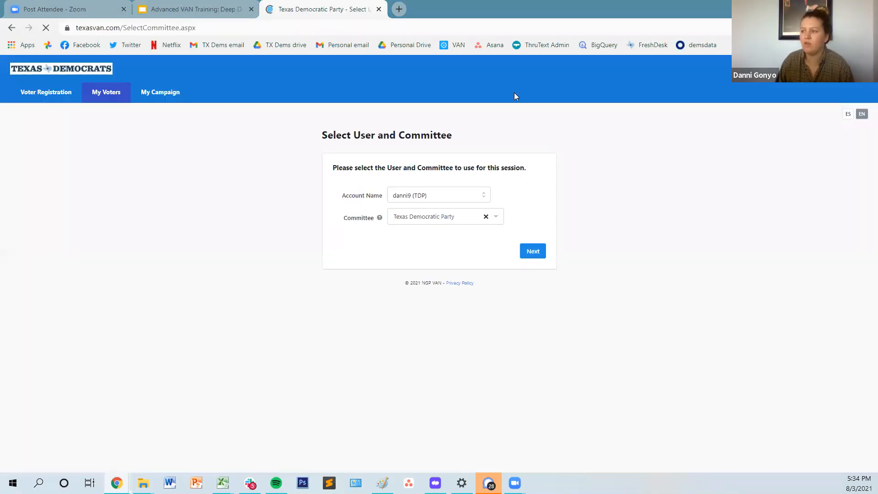
# Step: Continue into the session with the preselected account and the Texas Democratic Party committee
pyautogui.rightClick(355, 257)
pyautogui.click(597, 262)
pyautogui.click(538, 254)
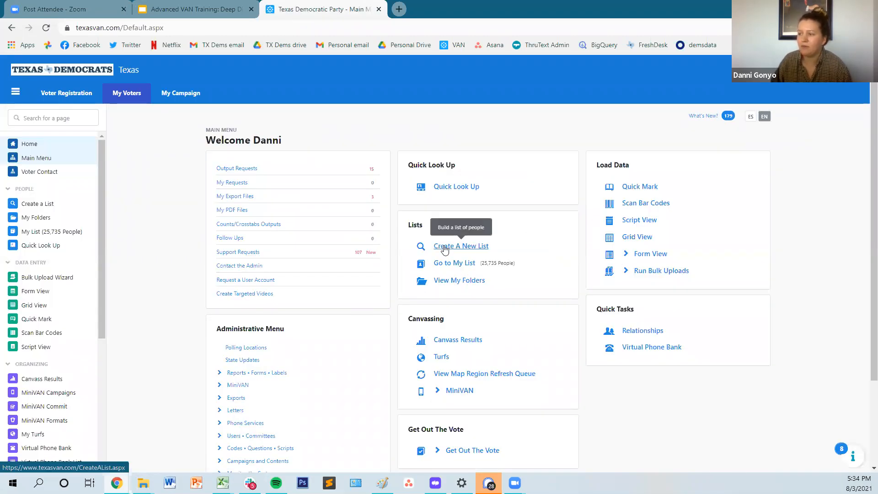
pyautogui.moveTo(444, 249); pyautogui.dragTo(546, 233)
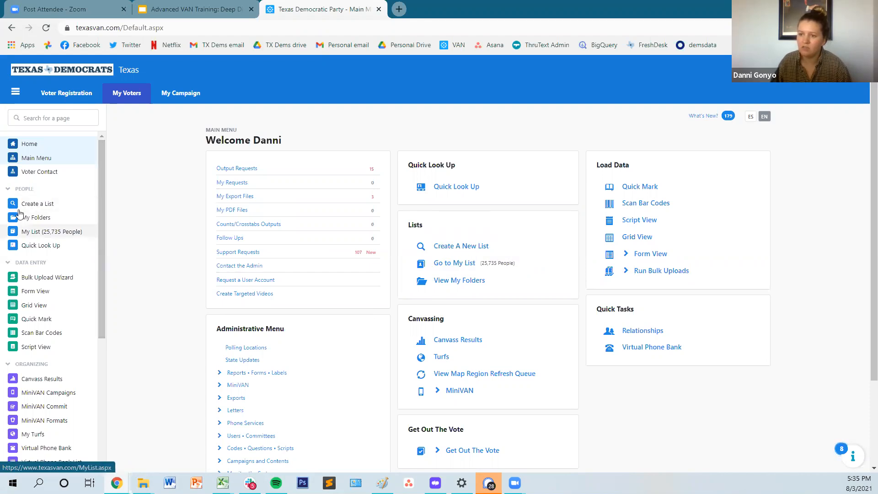
pyautogui.click(15, 92)
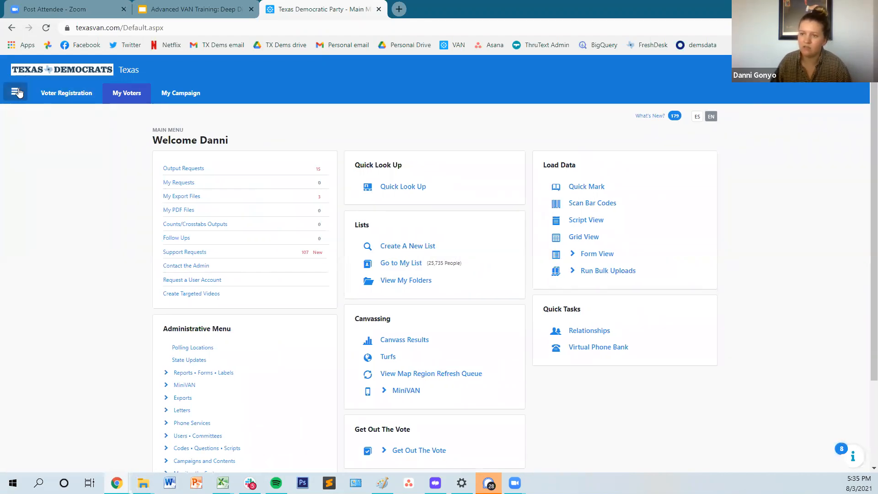
pyautogui.click(17, 93)
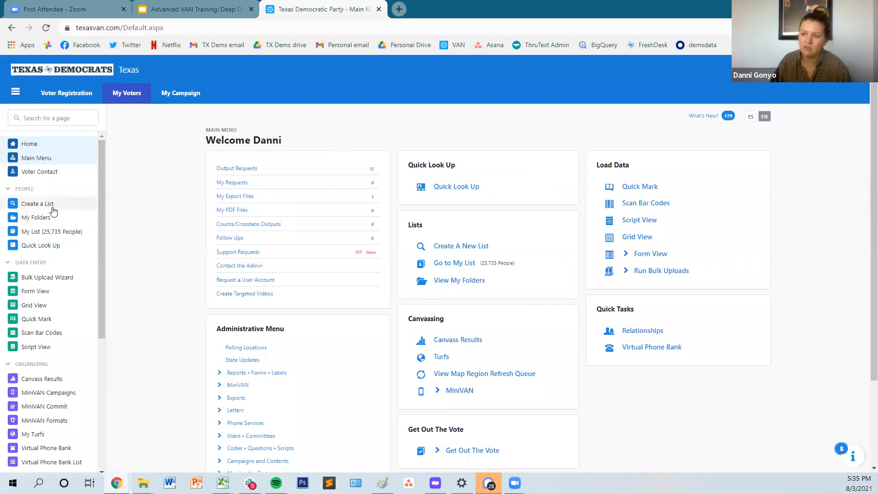
# Step: Search the site's pages for "crea", open Create a List, enlarge the page and collapse the side navigation
pyautogui.click(43, 123)
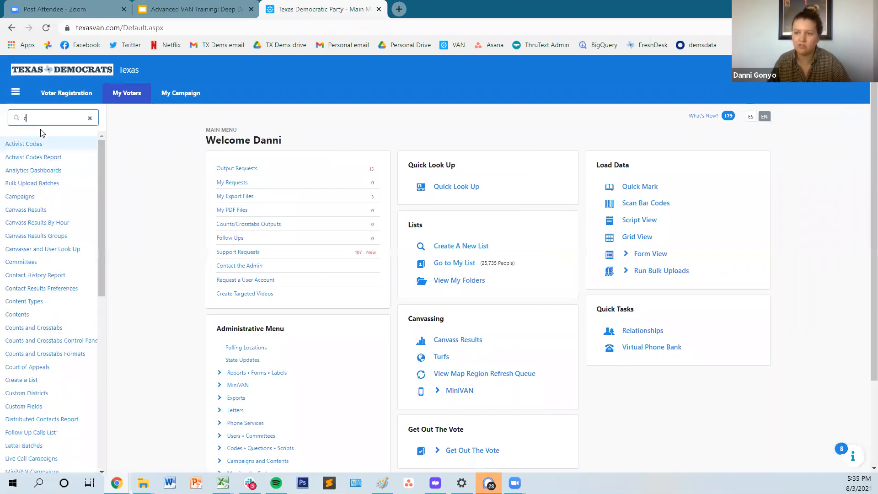
pyautogui.write('crea')
pyautogui.click(34, 144)
pyautogui.hotkey('ctrl', '+')
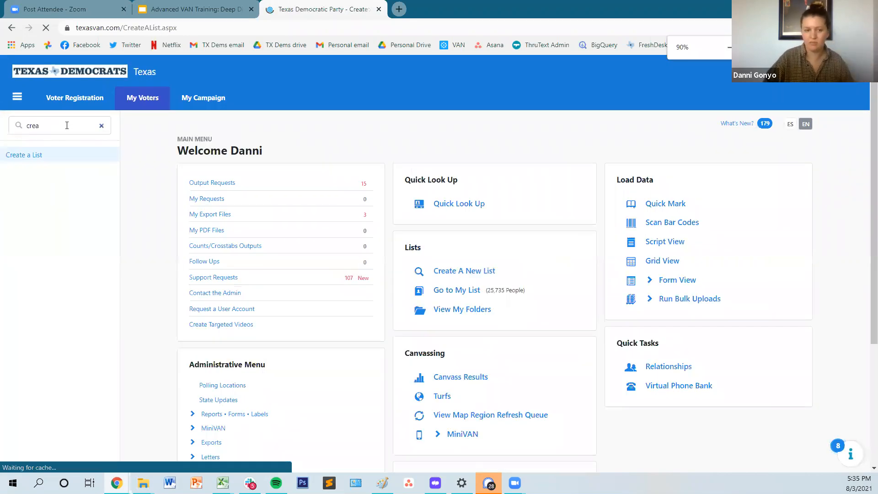
pyautogui.hotkey('ctrl', '+')
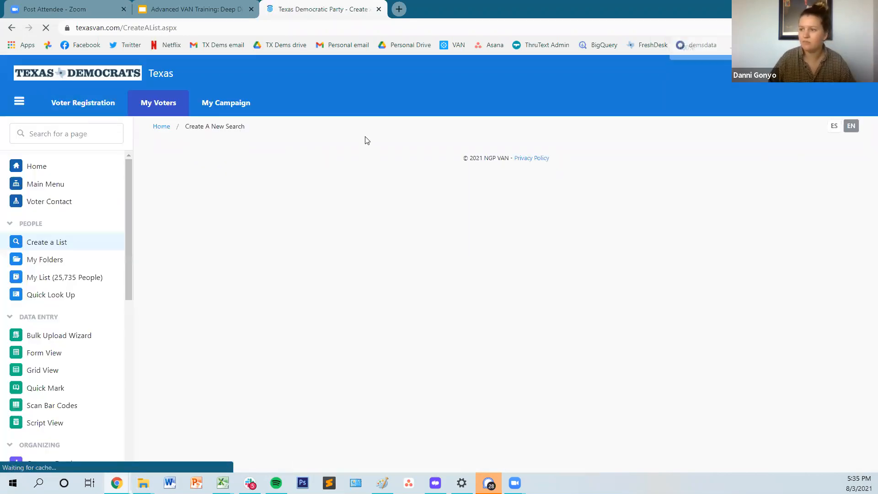
pyautogui.click(20, 102)
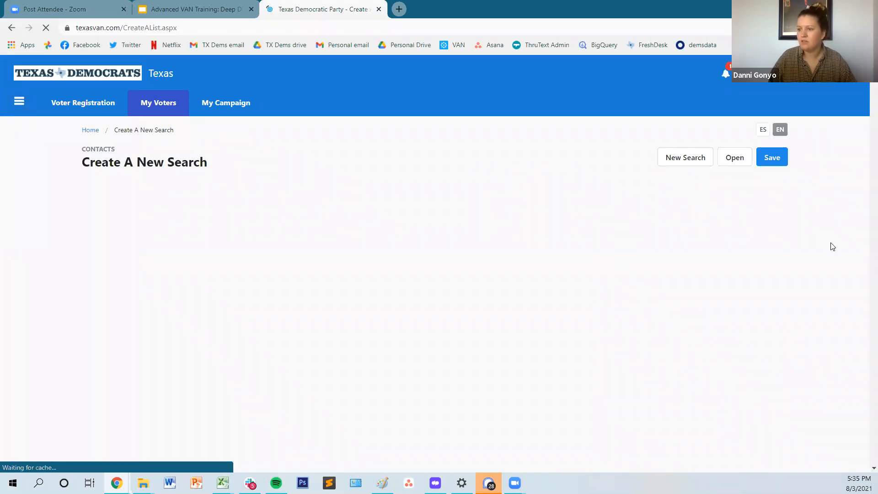
# Step: Set the County to Travis under Home Districts in the new search
pyautogui.scroll(-1, 208, 235)
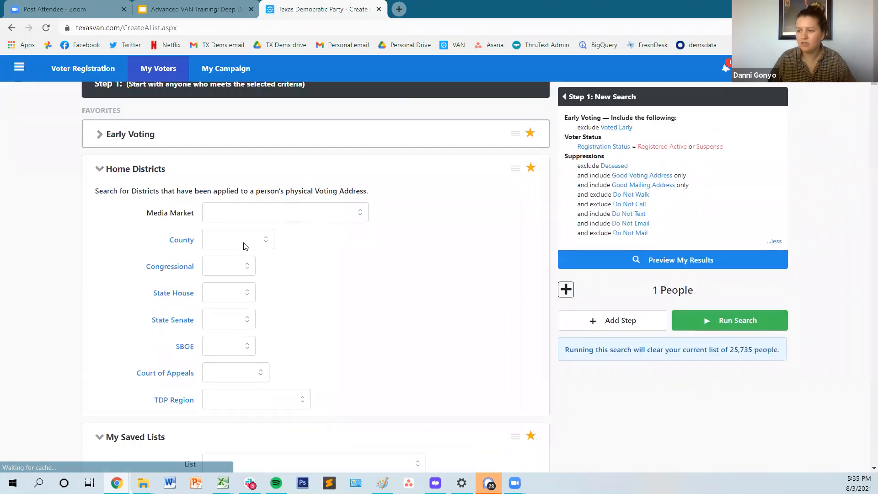
pyautogui.click(244, 246)
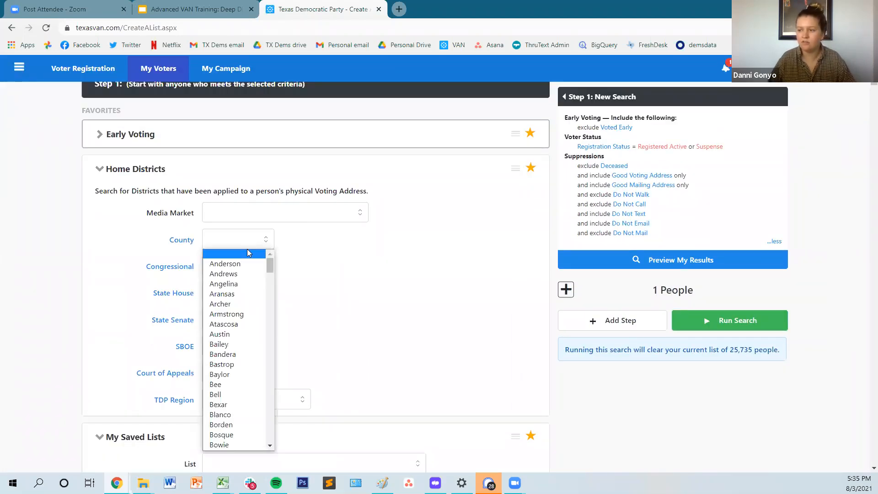
pyautogui.write('travis')
pyautogui.press('Return')
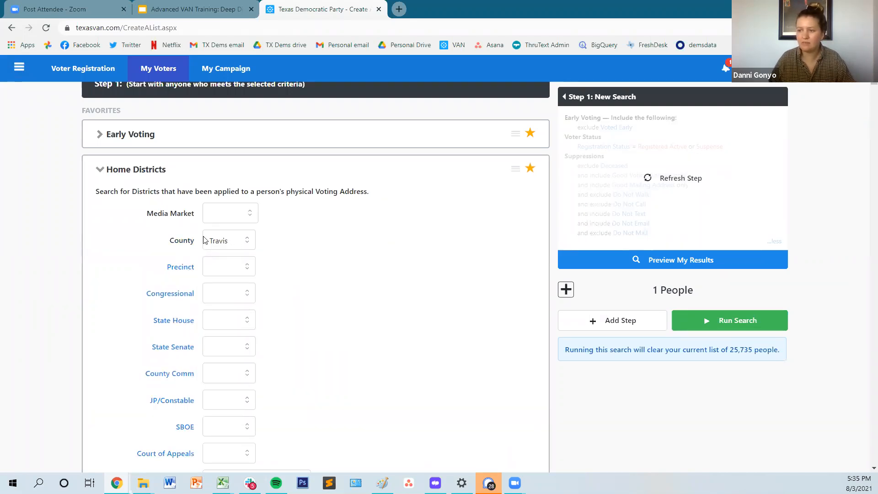
# Step: Set the Home Districts precinct to 0125 and preview the search results
pyautogui.click(235, 272)
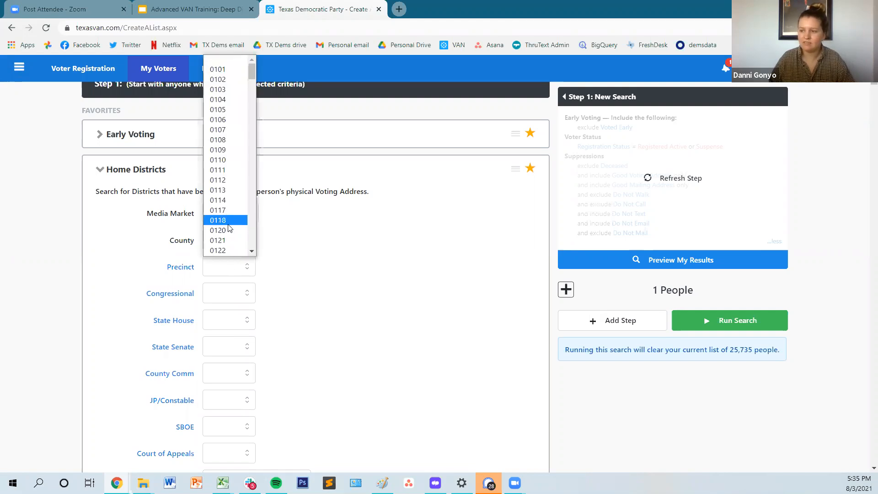
pyautogui.scroll(-2, 229, 206)
pyautogui.click(223, 174)
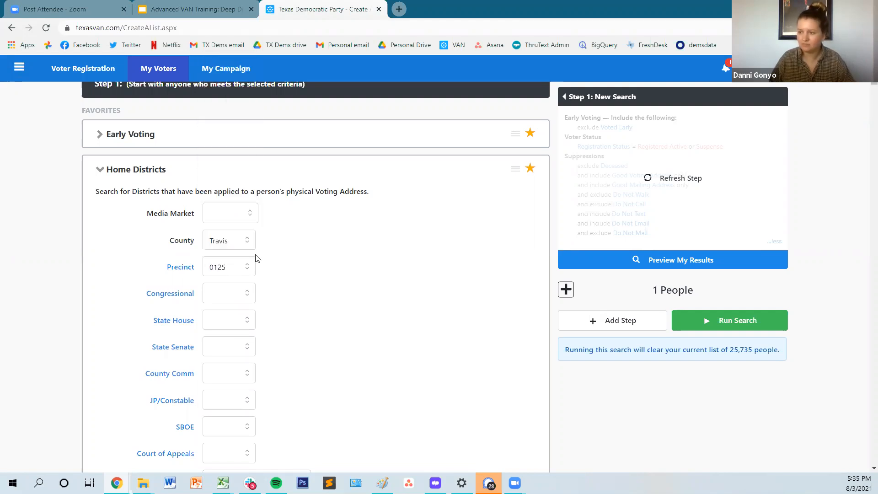
pyautogui.scroll(-1, 319, 204)
pyautogui.click(626, 259)
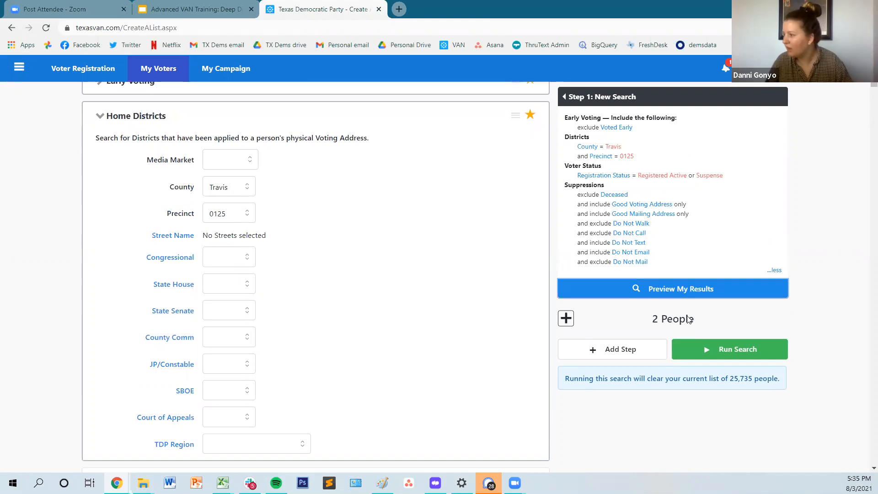
# Step: Change the Home Districts precinct to 0259 and preview the results again
pyautogui.click(224, 220)
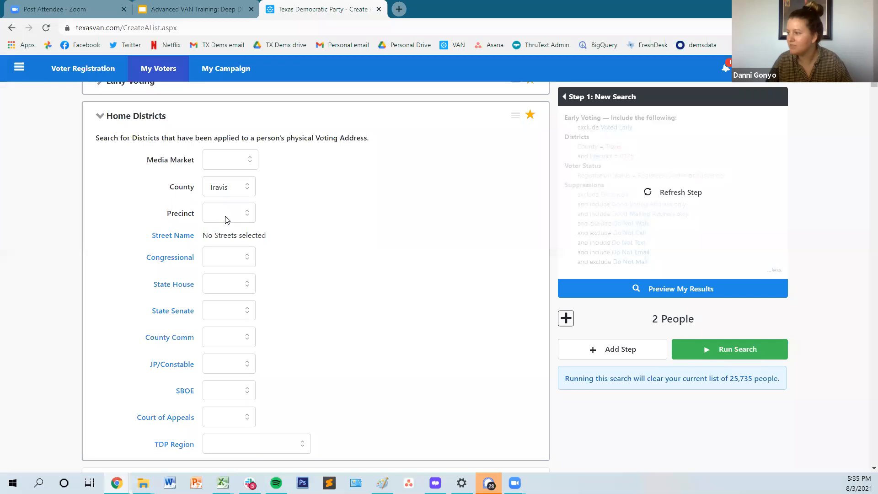
pyautogui.click(225, 218)
pyautogui.scroll(-10, 216, 344)
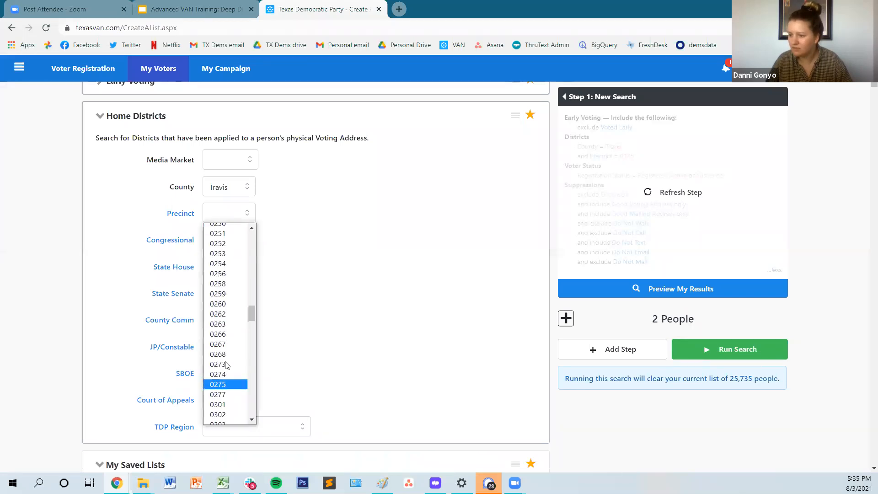
pyautogui.click(220, 292)
pyautogui.click(650, 293)
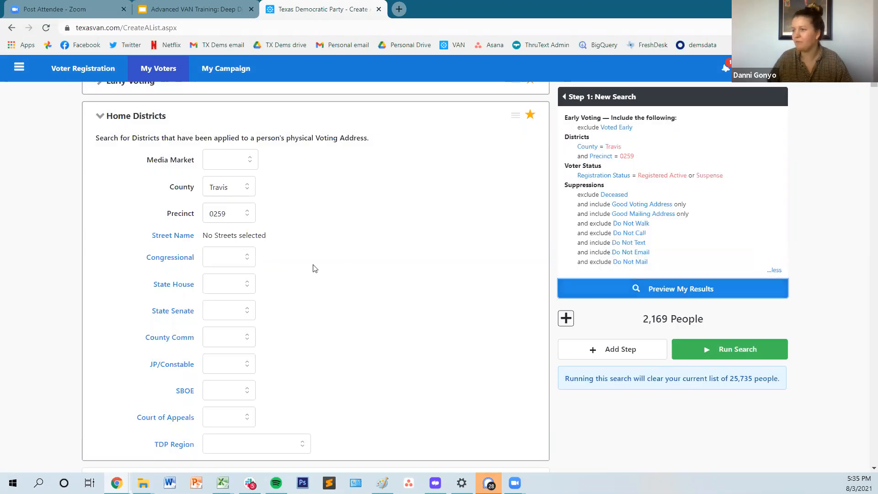
# Step: Collapse the Voting History section of the search form
pyautogui.scroll(-1, 387, 268)
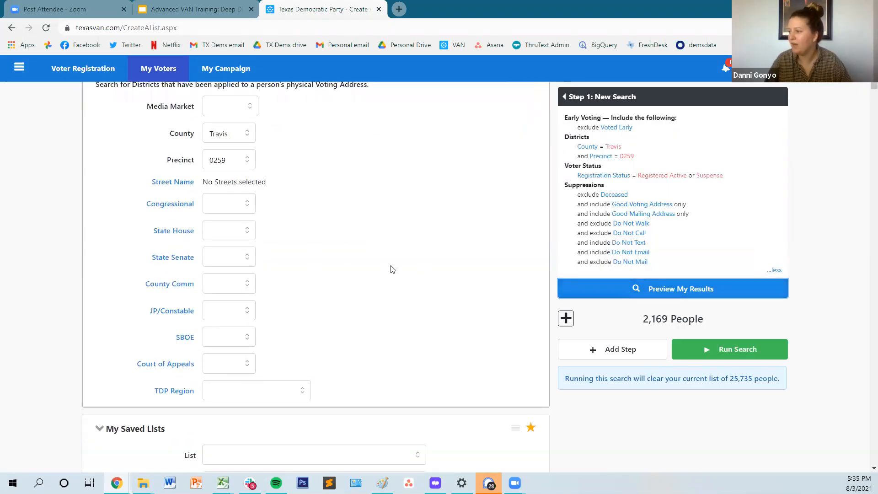
pyautogui.scroll(-4, 415, 358)
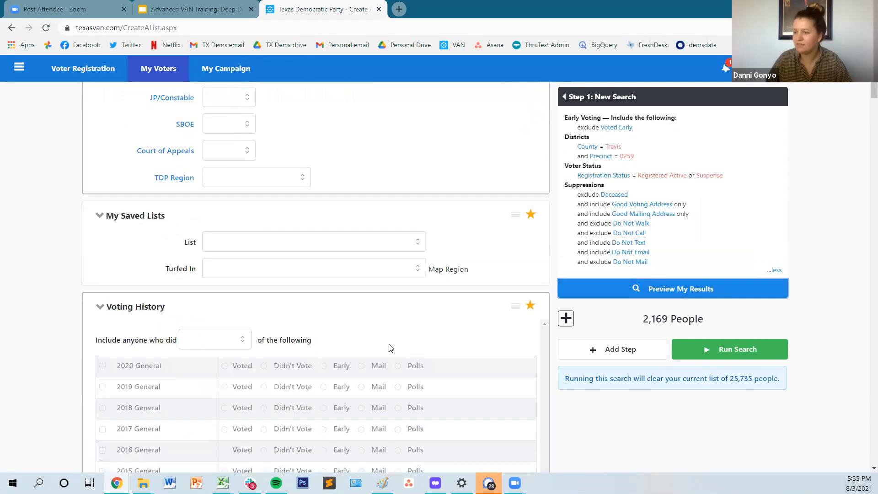
pyautogui.scroll(-3, 388, 346)
pyautogui.click(118, 203)
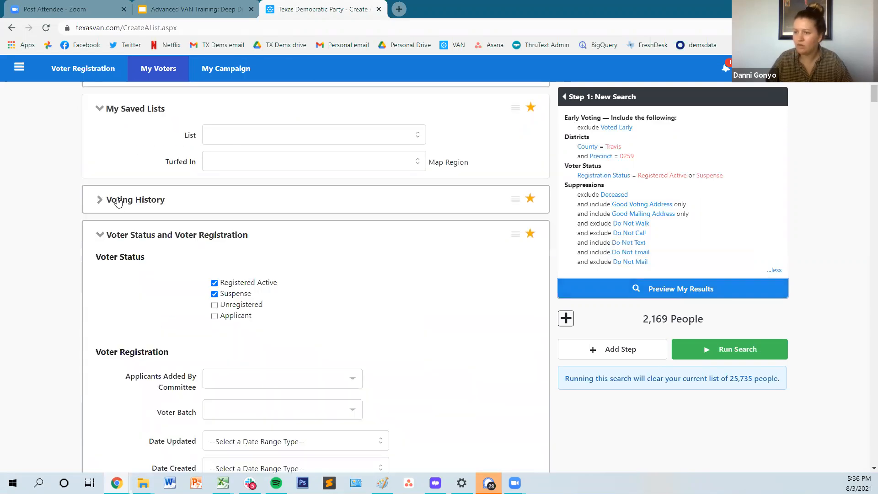
# Step: In the Phones section, include all phone sources as a criterion and preview the results
pyautogui.scroll(-8, 141, 243)
pyautogui.scroll(-3, 151, 243)
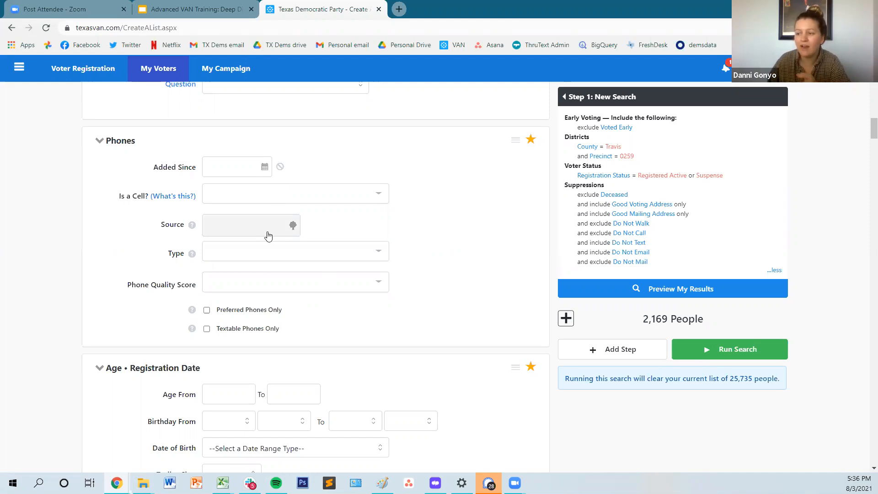
pyautogui.click(239, 229)
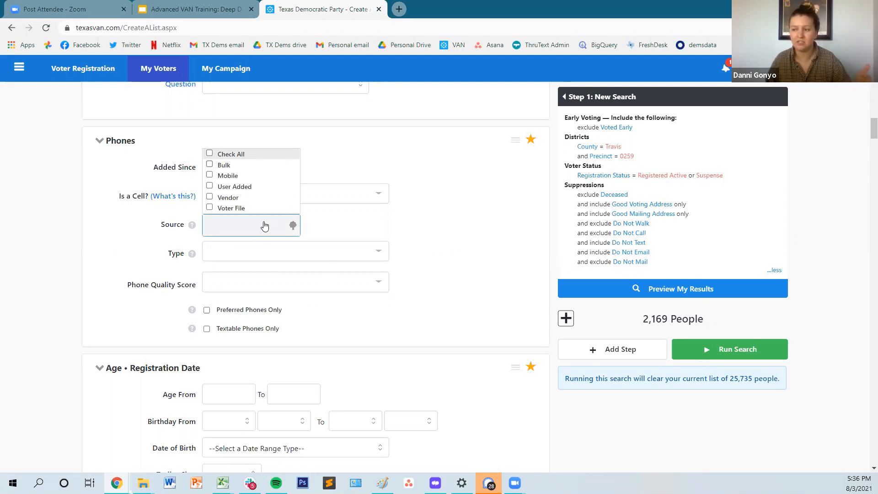
pyautogui.click(210, 154)
pyautogui.click(352, 220)
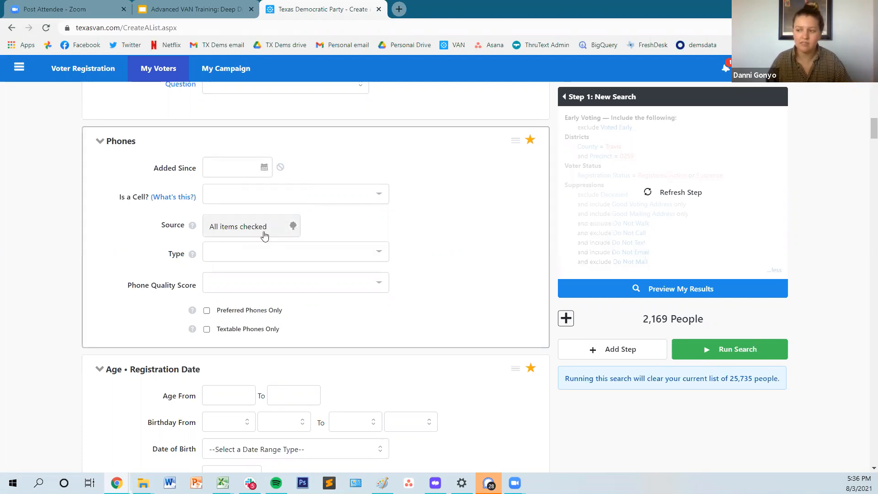
pyautogui.click(596, 291)
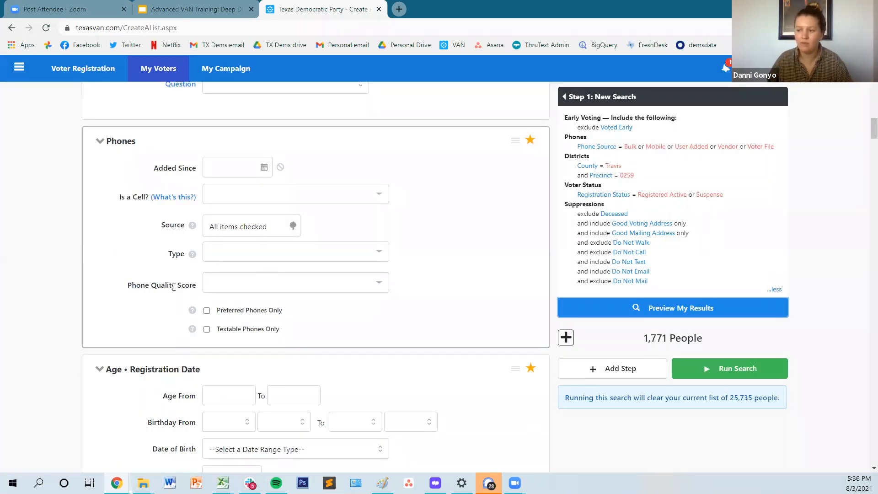
# Step: Review the Is a Cell options in the Phones section without choosing one, and restrict the search to Textable Phones Only
pyautogui.scroll(-2, 202, 322)
pyautogui.scroll(2, 188, 302)
pyautogui.scroll(1, 194, 293)
pyautogui.scroll(-1, 220, 320)
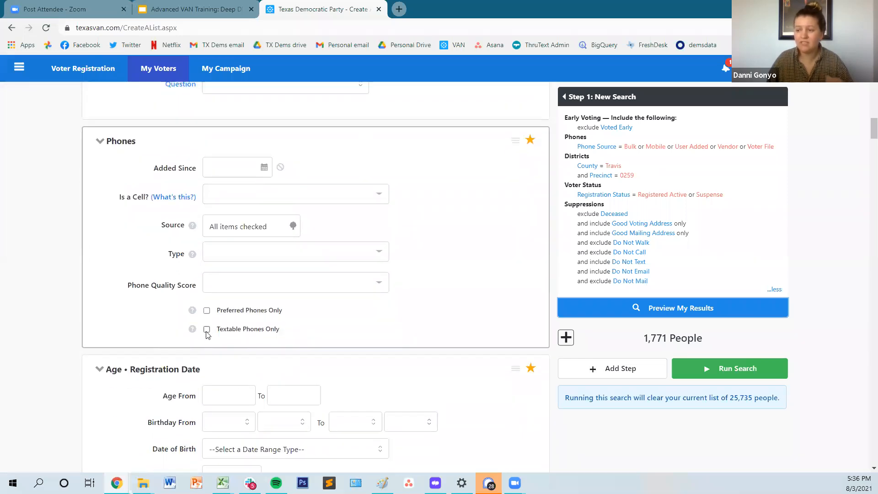
pyautogui.click(228, 187)
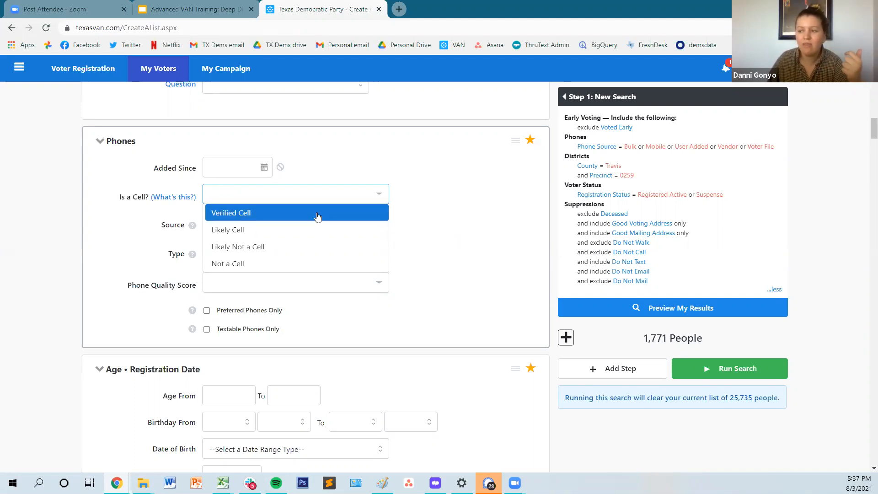
pyautogui.click(420, 244)
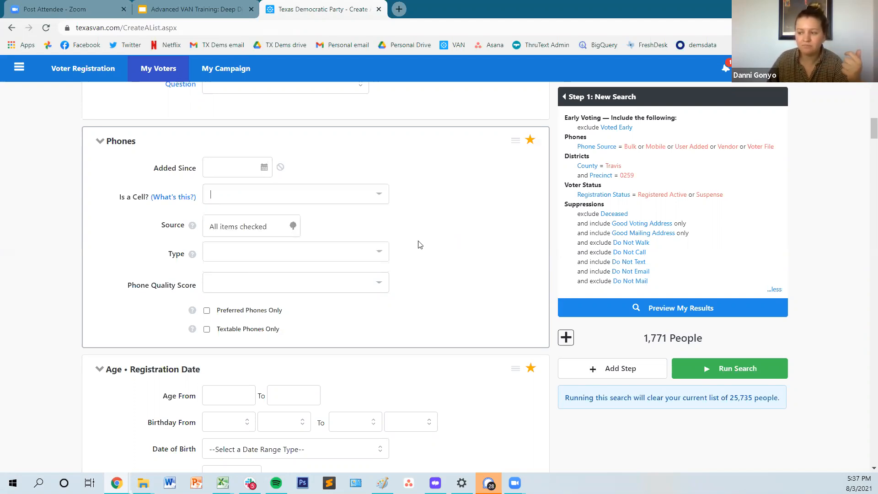
pyautogui.click(207, 331)
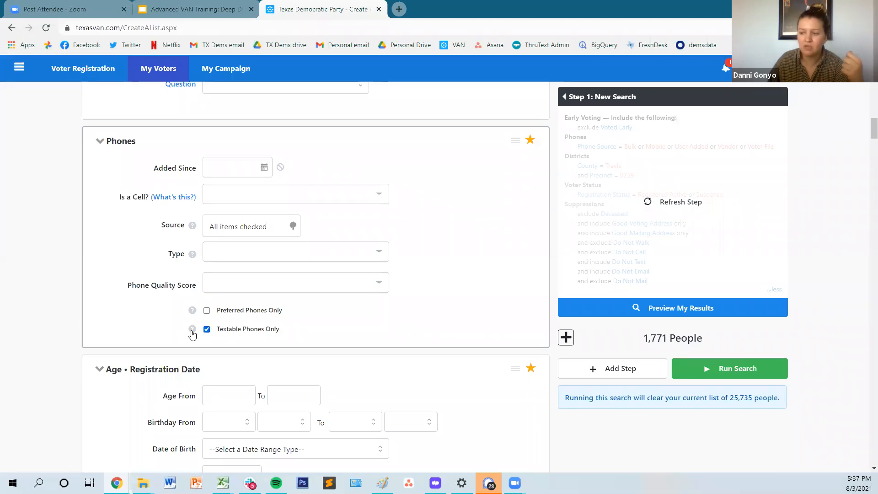
# Step: Look over the Is a Cell options without choosing one, and preview the results with the textable phones restriction
pyautogui.moveTo(192, 334)
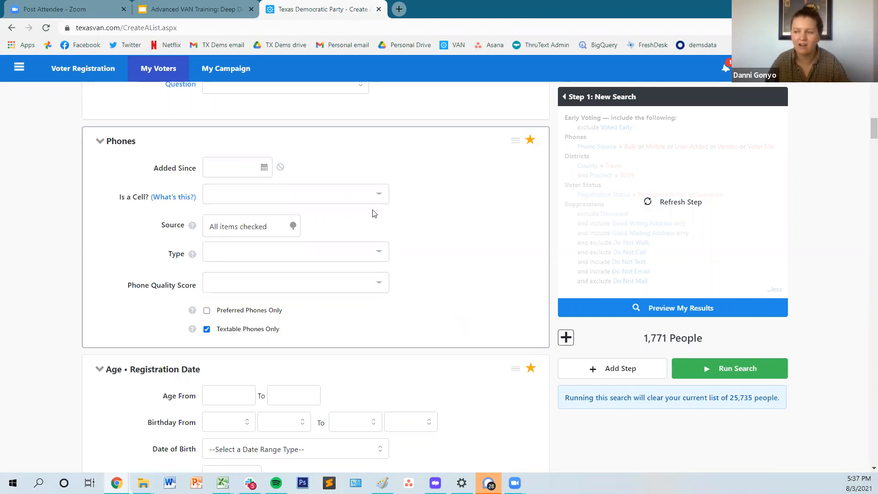
pyautogui.click(227, 200)
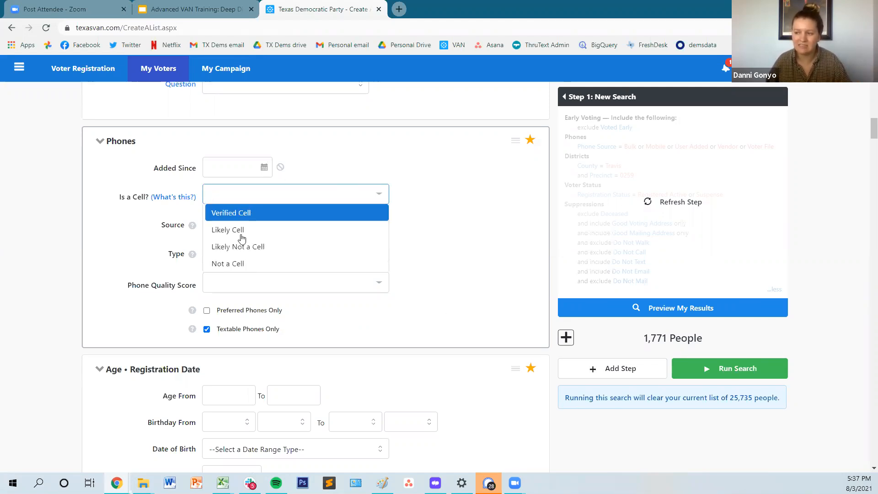
pyautogui.click(503, 207)
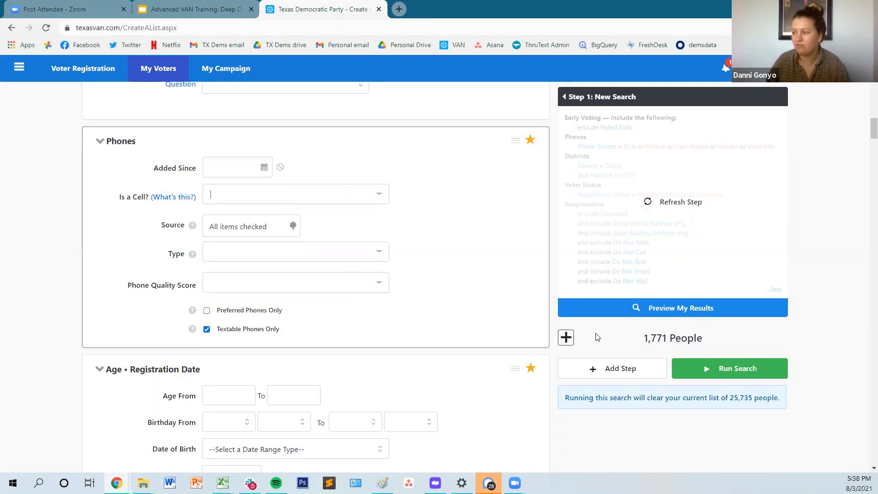
pyautogui.click(644, 313)
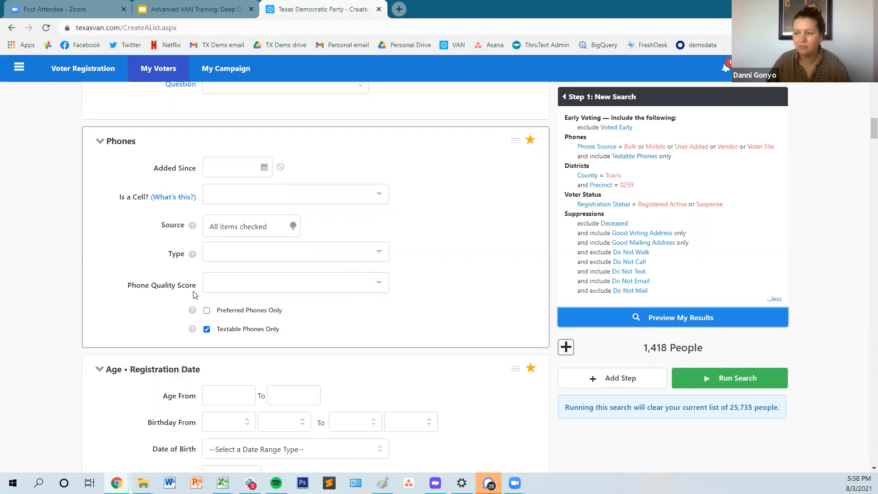
# Step: Restrict the Phone Quality Score to Very High and High, and preview the results again
pyautogui.click(226, 278)
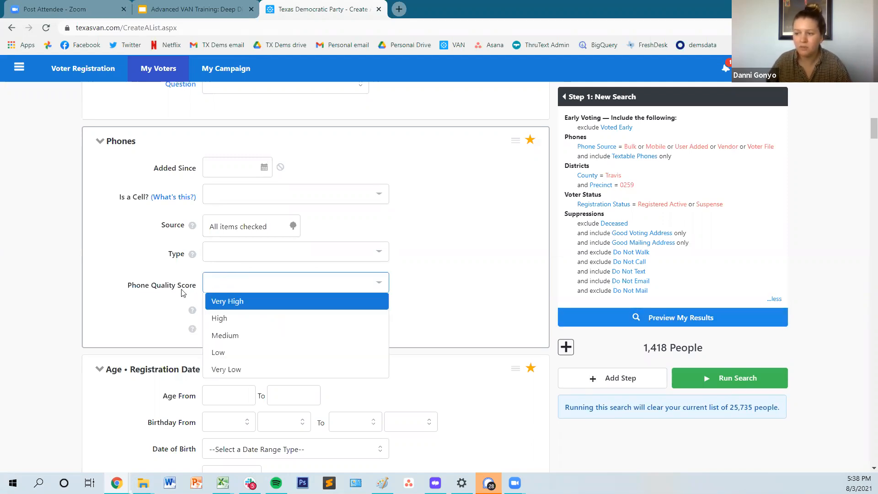
pyautogui.click(236, 303)
pyautogui.click(280, 283)
pyautogui.click(253, 303)
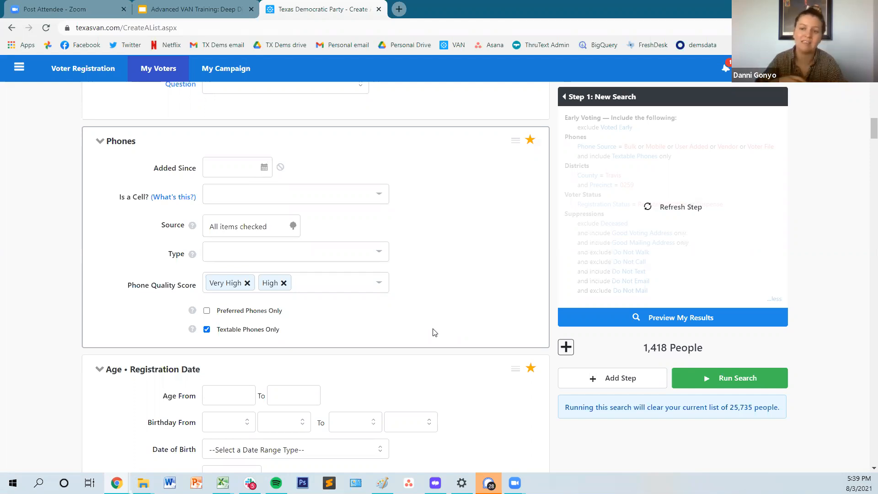
pyautogui.click(665, 317)
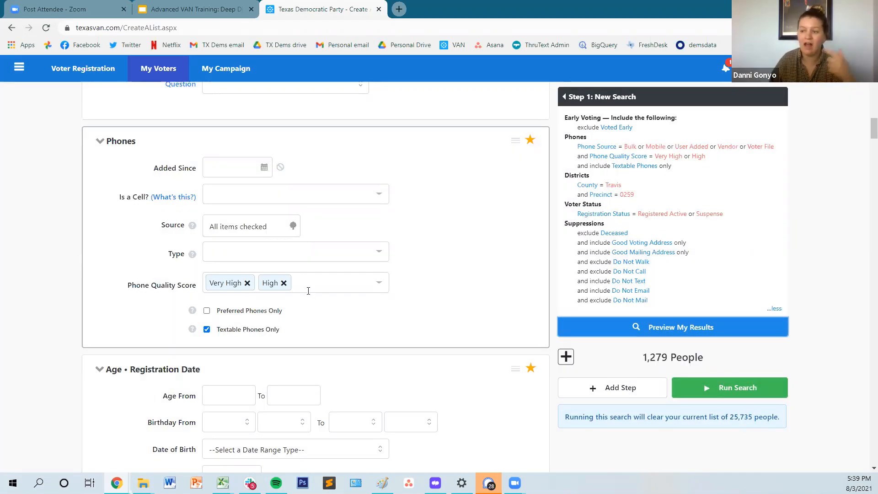
# Step: Check the previewed number of people and run the search to build the list
pyautogui.moveTo(642, 358); pyautogui.dragTo(667, 357)
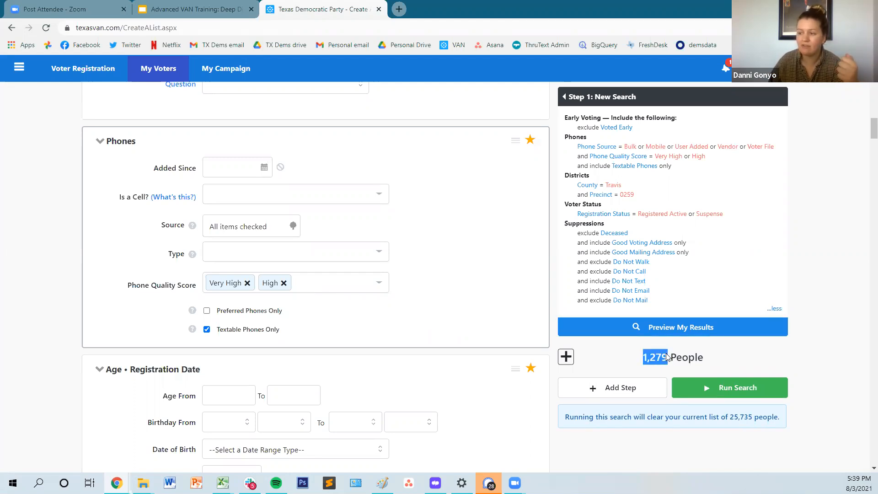
pyautogui.click(674, 353)
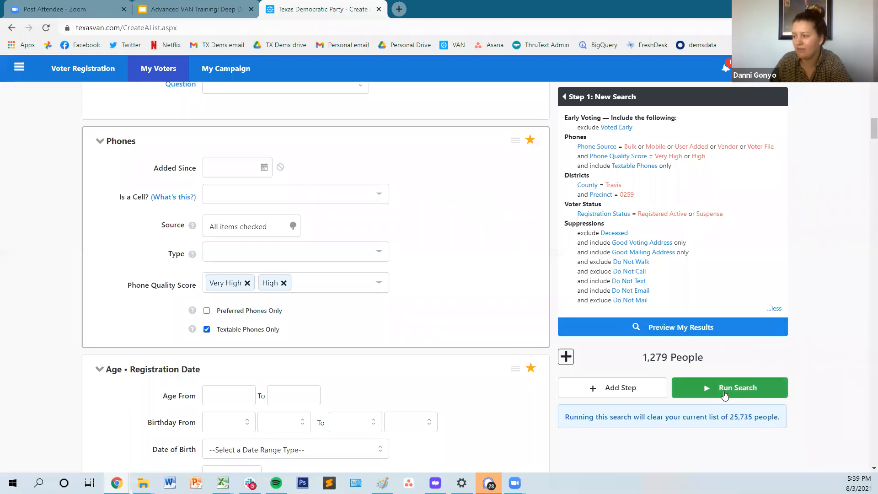
pyautogui.click(721, 389)
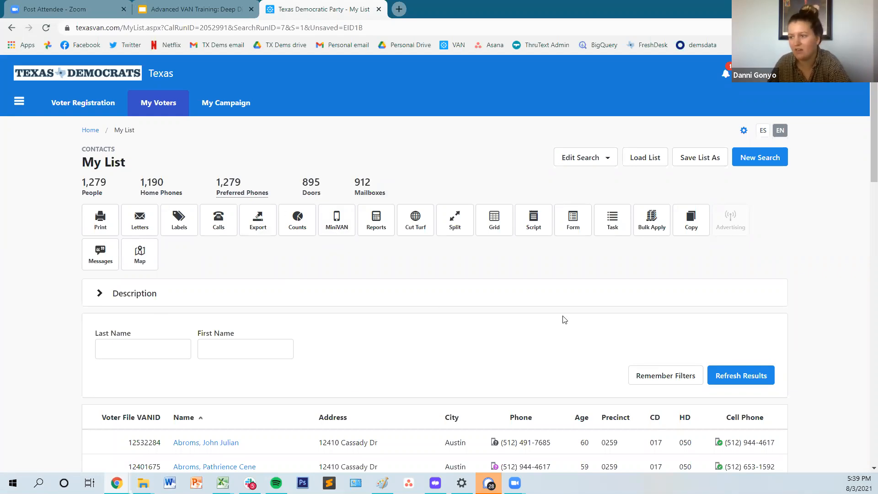
# Step: Examine the form for sending this list to an SMS provider, trying Hustle as the provider, and close it without sending
pyautogui.click(97, 251)
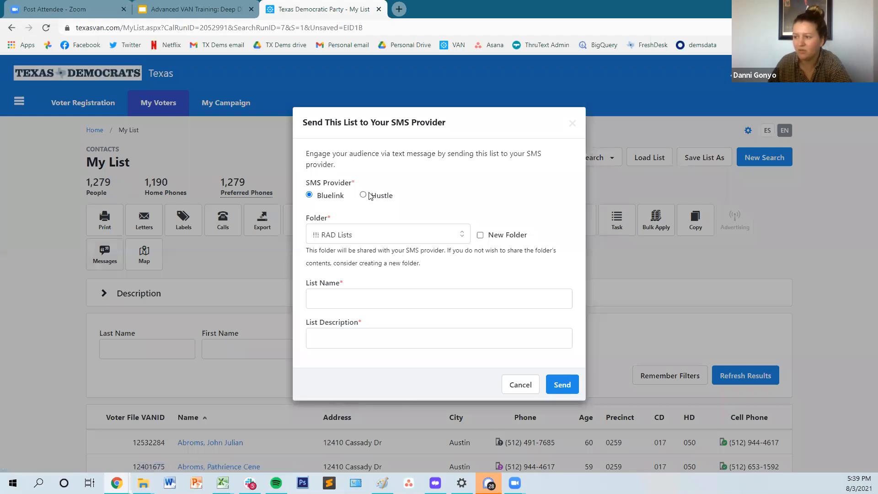
pyautogui.click(364, 195)
pyautogui.click(332, 198)
pyautogui.click(363, 196)
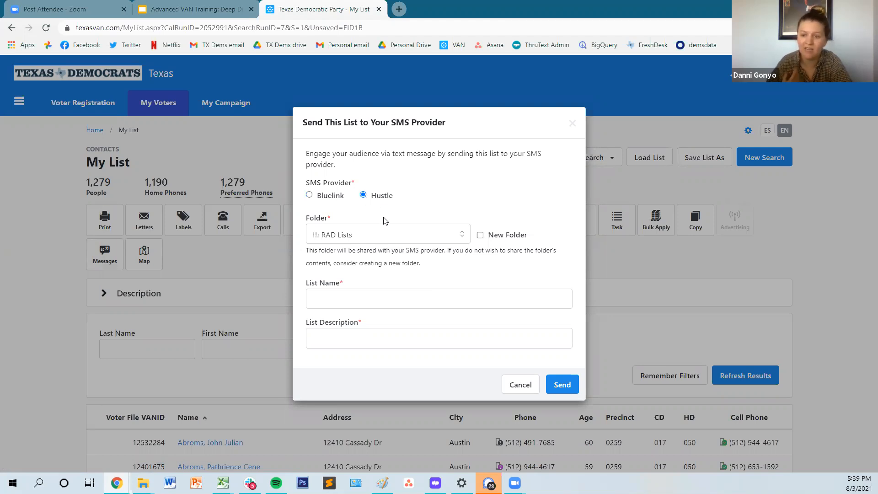
pyautogui.click(368, 237)
pyautogui.click(508, 199)
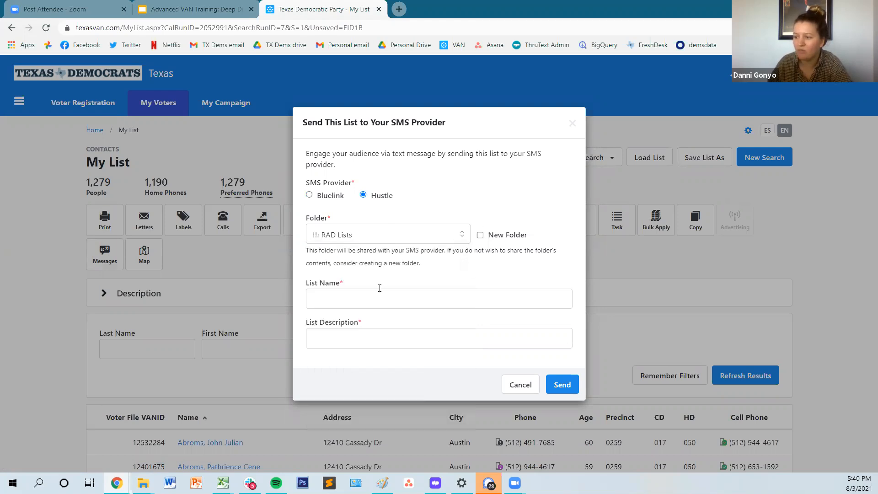
pyautogui.click(386, 302)
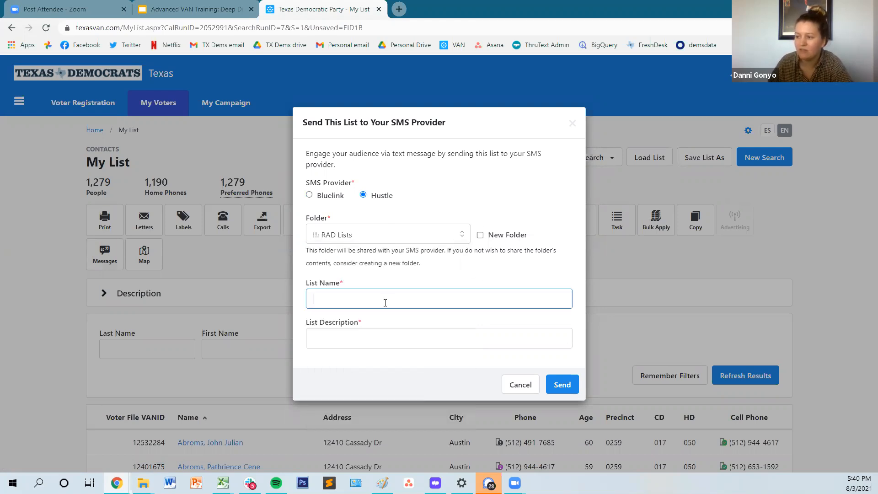
pyautogui.click(352, 340)
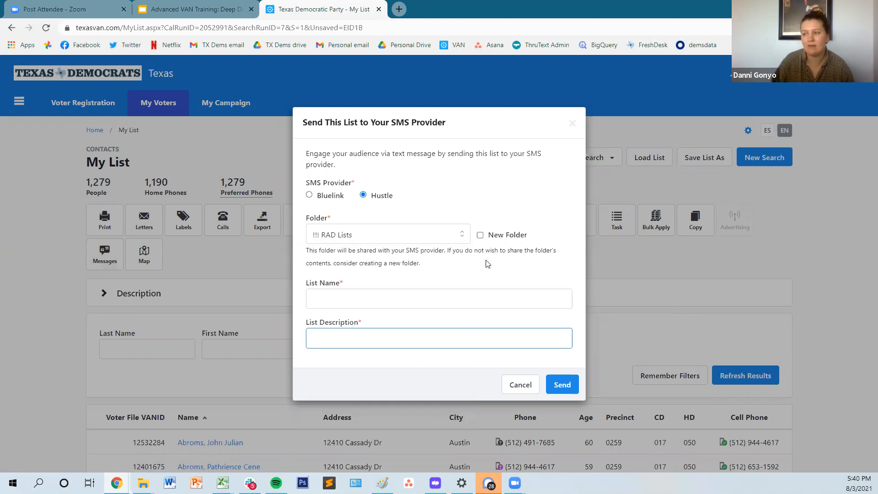
pyautogui.click(233, 250)
pyautogui.click(573, 123)
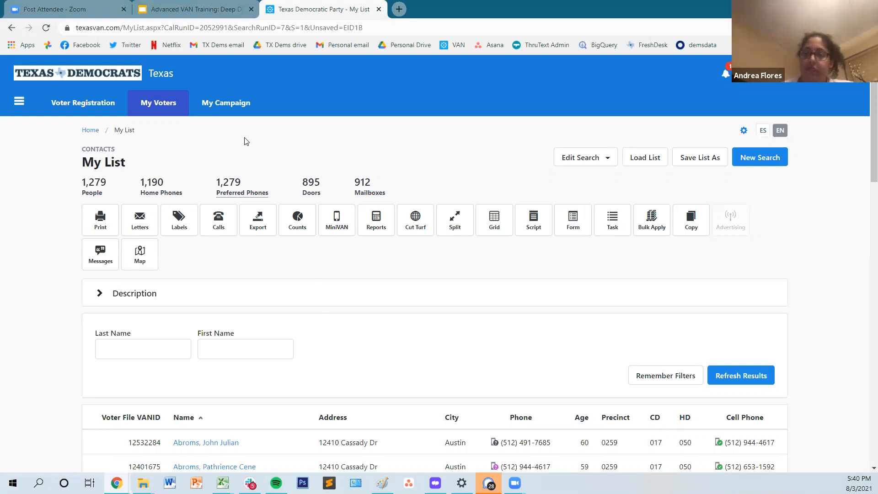
pyautogui.click(201, 139)
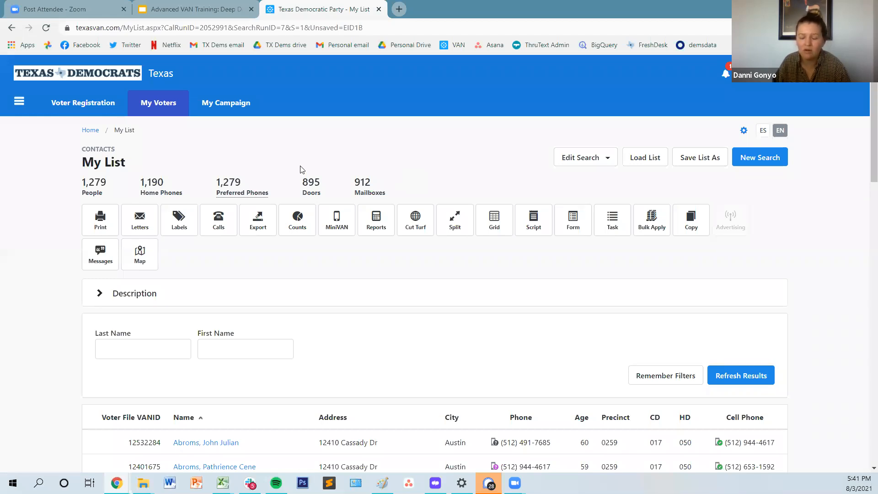
pyautogui.doubleClick(367, 182)
pyautogui.click(346, 176)
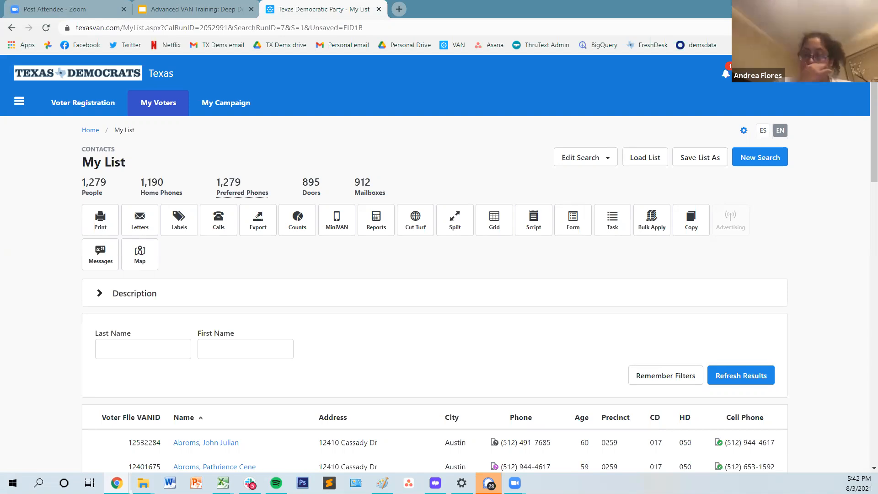
# Step: Open the MiniVAN Commit page from the site navigation
pyautogui.click(19, 101)
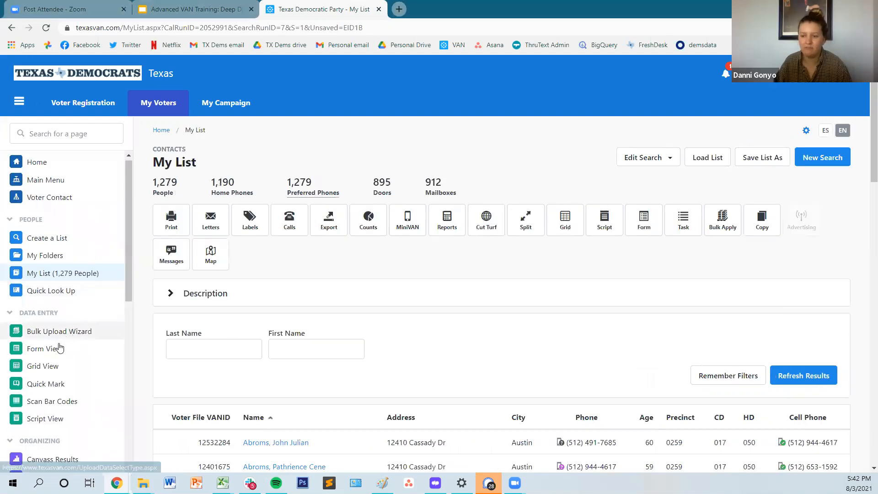
pyautogui.scroll(-2, 68, 366)
pyautogui.click(70, 393)
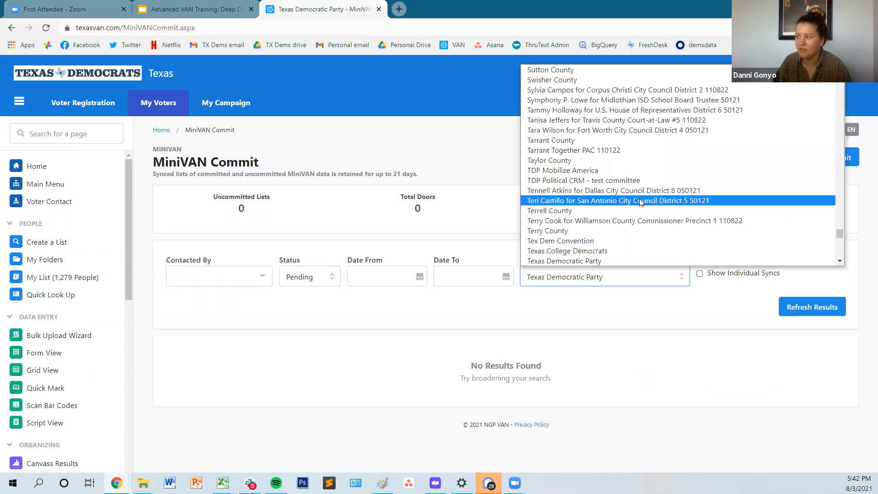
# Step: Set the Committee filter for the MiniVAN lists to Collin County
pyautogui.scroll(10, 636, 199)
pyautogui.scroll(15, 597, 200)
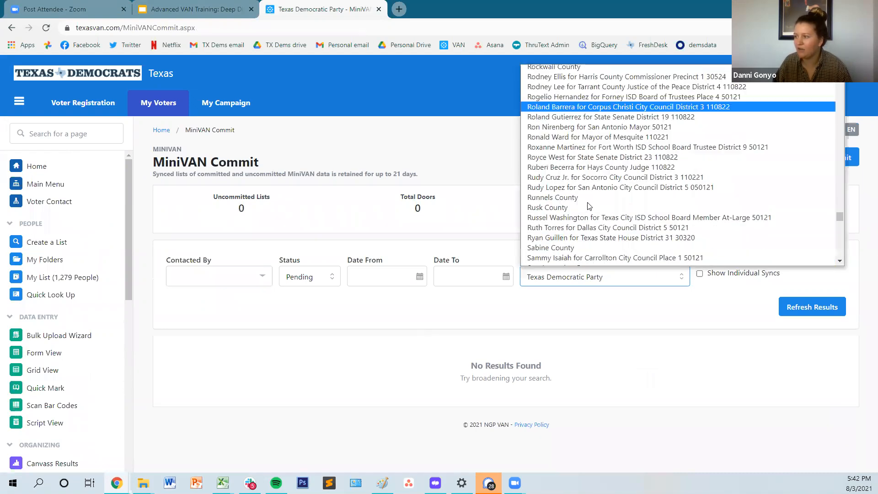
pyautogui.scroll(20, 579, 187)
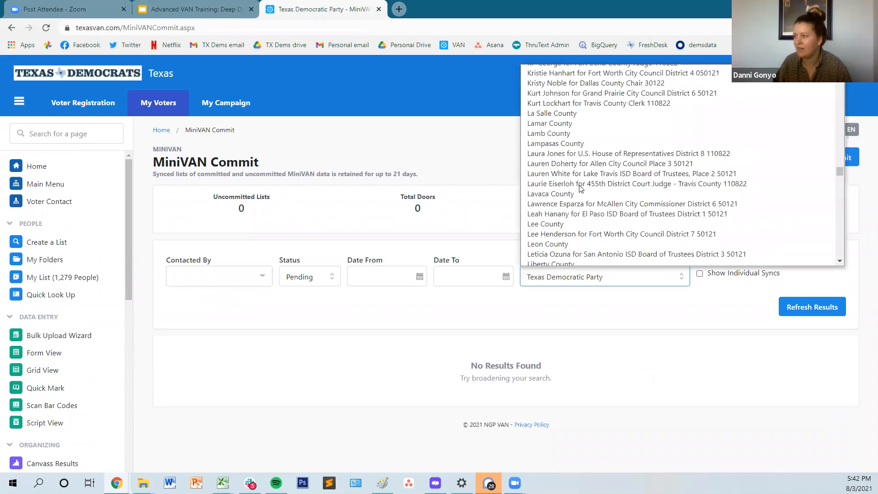
pyautogui.scroll(10, 521, 193)
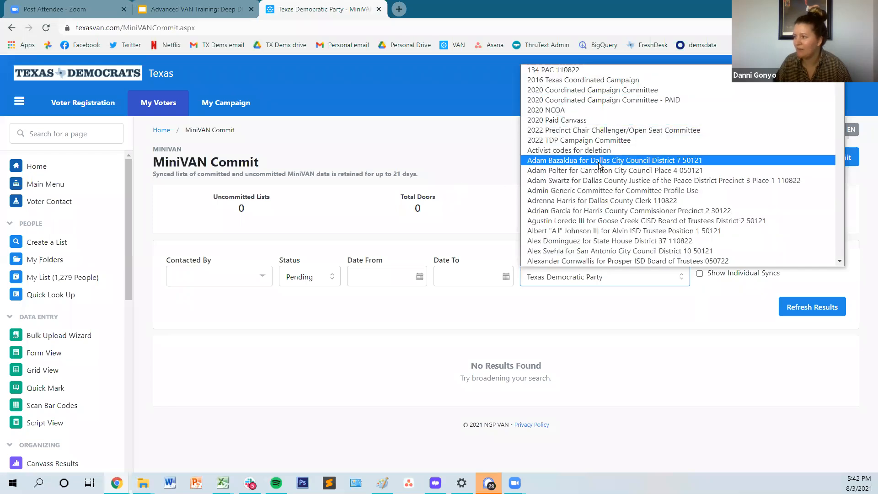
pyautogui.scroll(-3, 612, 156)
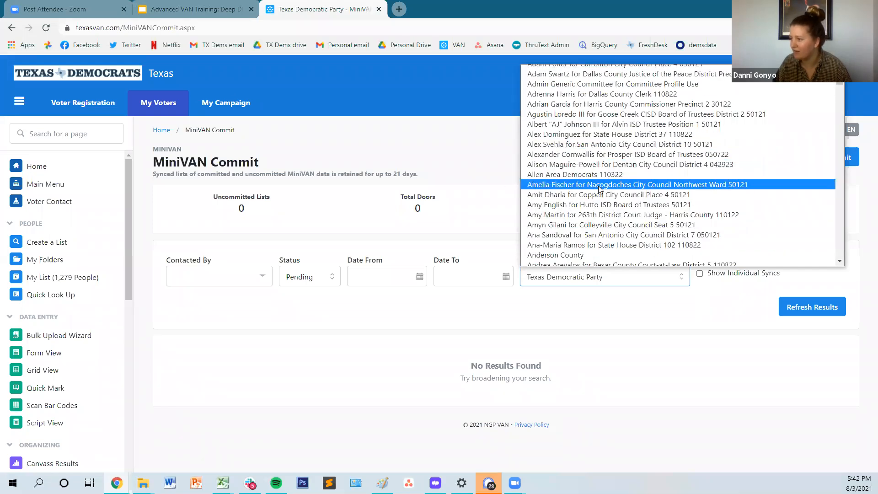
pyautogui.scroll(-9, 599, 188)
pyautogui.press('Down')
pyautogui.press('Down')
pyautogui.press('Down')
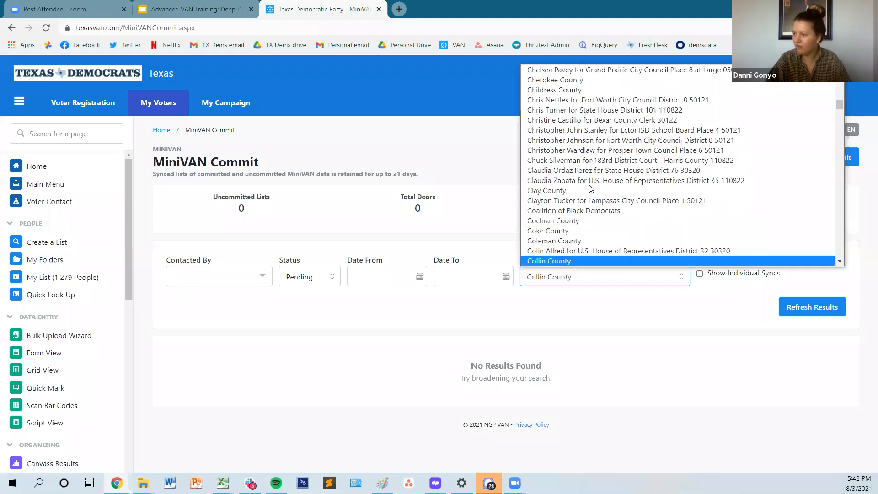
pyautogui.press('Return')
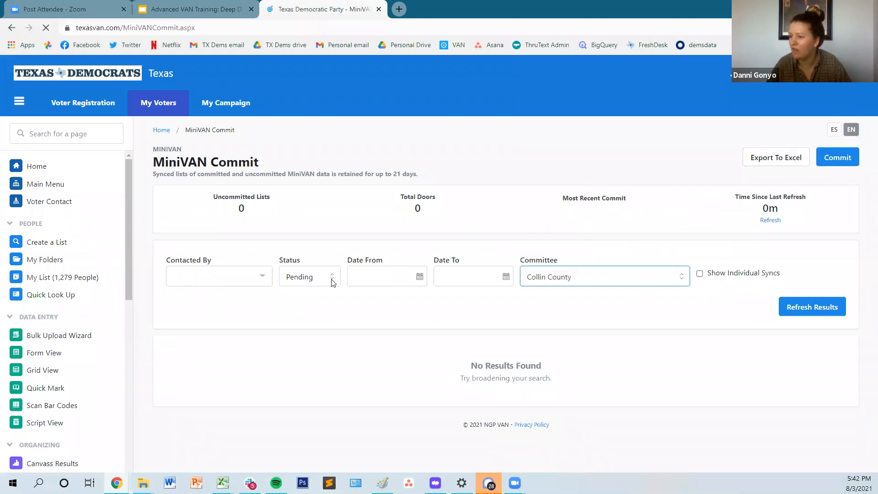
# Step: Set the Status filter to Committed and refresh the MiniVAN results
pyautogui.click(316, 277)
pyautogui.press('Down')
pyautogui.press('Return')
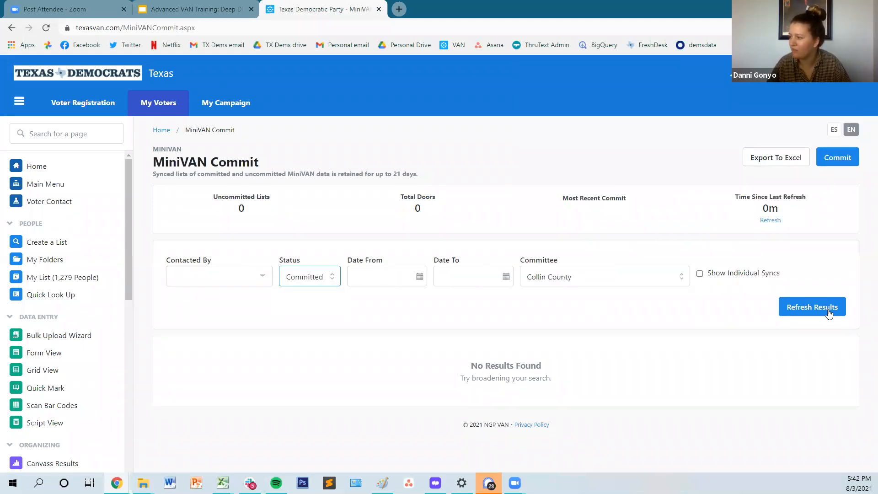
pyautogui.click(827, 311)
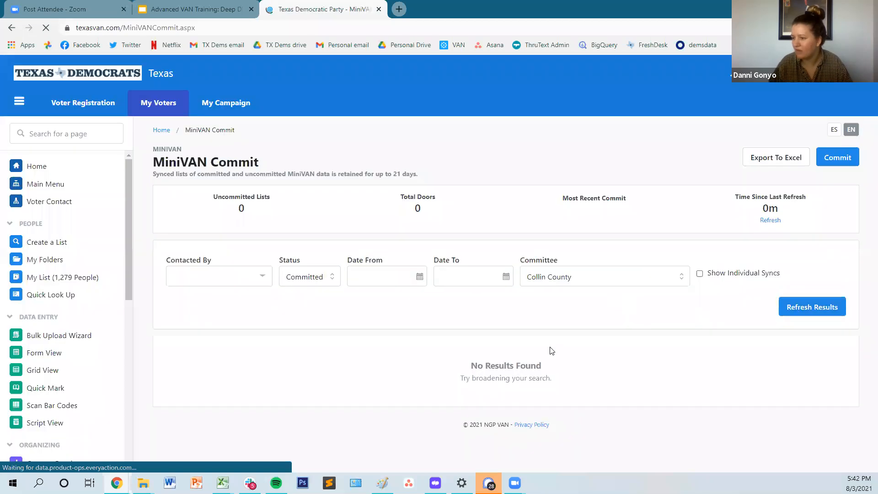
# Step: Change the Committee filter to Harris County and look through its committed MiniVAN lists
pyautogui.click(536, 281)
pyautogui.write('harris')
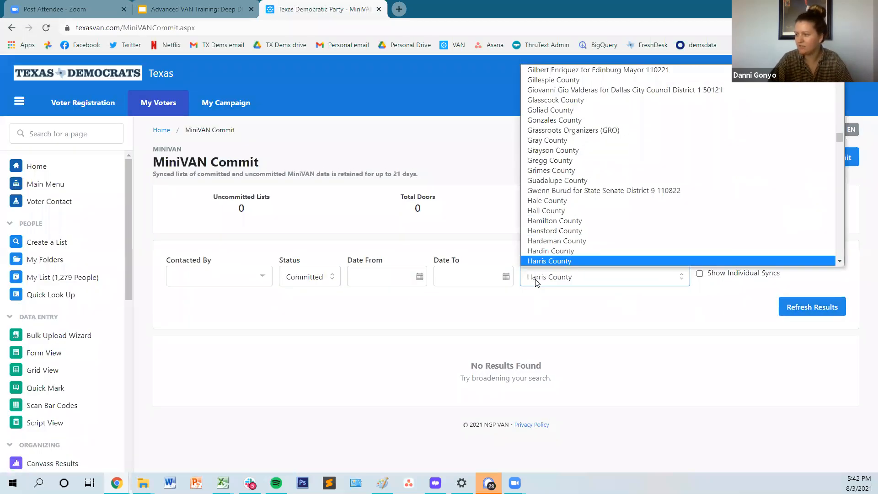
pyautogui.press('Return')
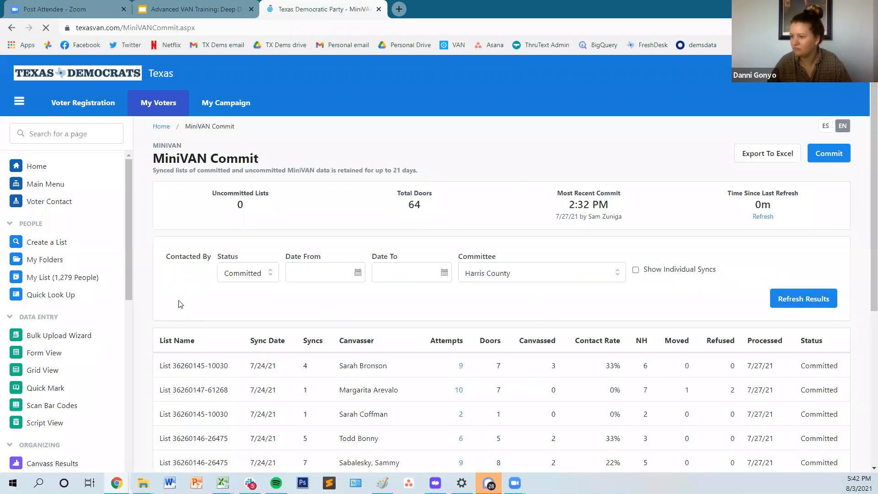
pyautogui.scroll(-2, 424, 362)
pyautogui.scroll(-4, 424, 362)
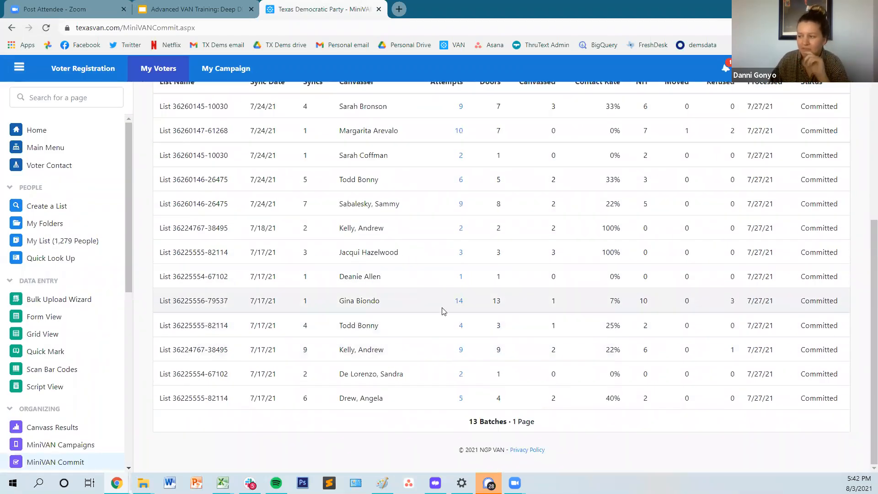
# Step: Set the Status filter to Pending for Harris County and refresh the results
pyautogui.scroll(5, 446, 305)
pyautogui.click(307, 225)
pyautogui.click(299, 236)
pyautogui.click(780, 257)
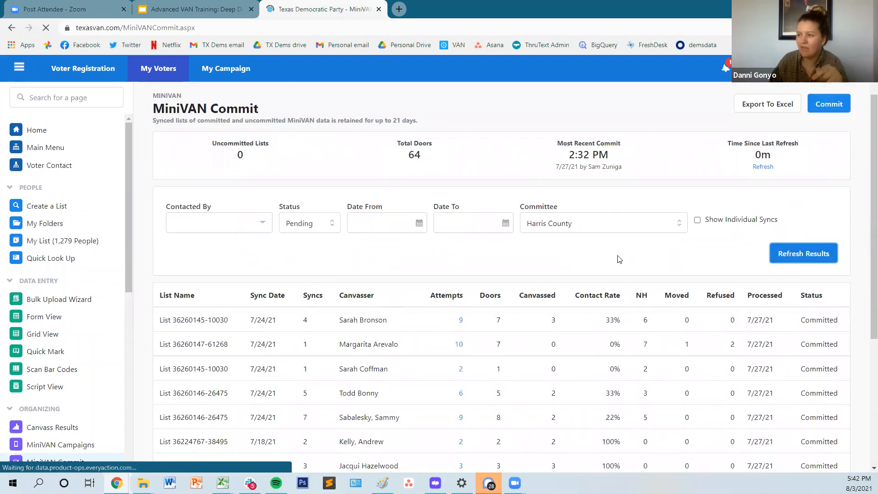
# Step: Set the Status filter back to Committed, refresh the results, and review the Harris County canvass lists
pyautogui.click(299, 276)
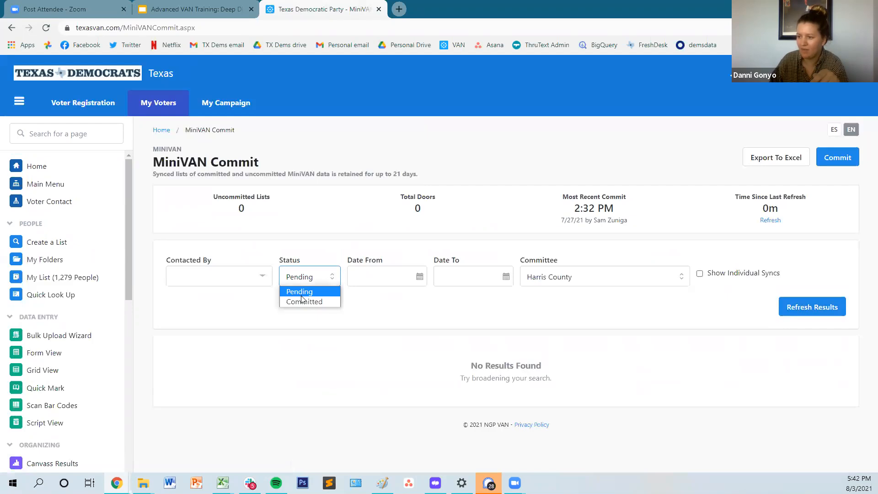
pyautogui.click(302, 301)
pyautogui.click(827, 316)
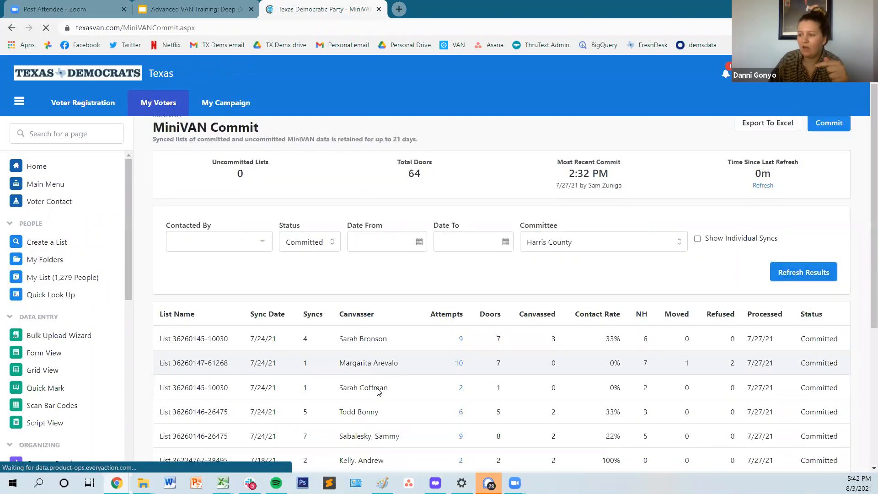
pyautogui.scroll(-5, 372, 368)
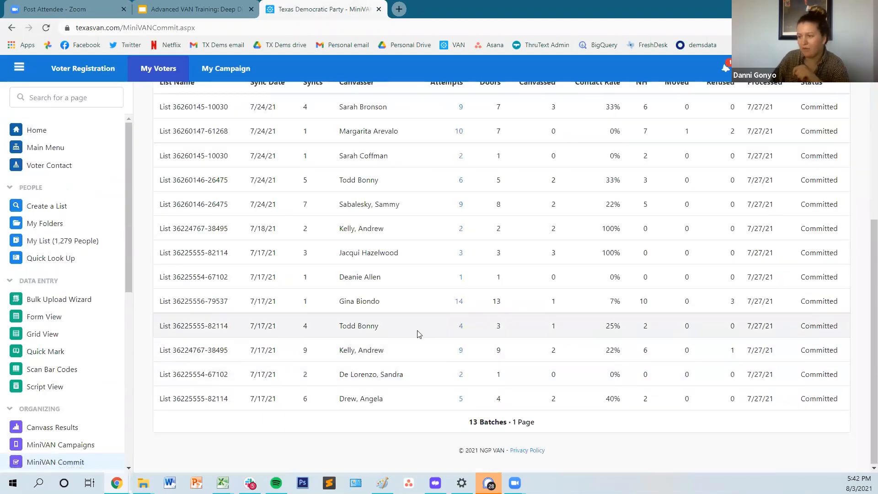
# Step: Open the attempt details of the committed 7/17/21 Harris County canvass list with 14 attempts
pyautogui.scroll(1, 417, 333)
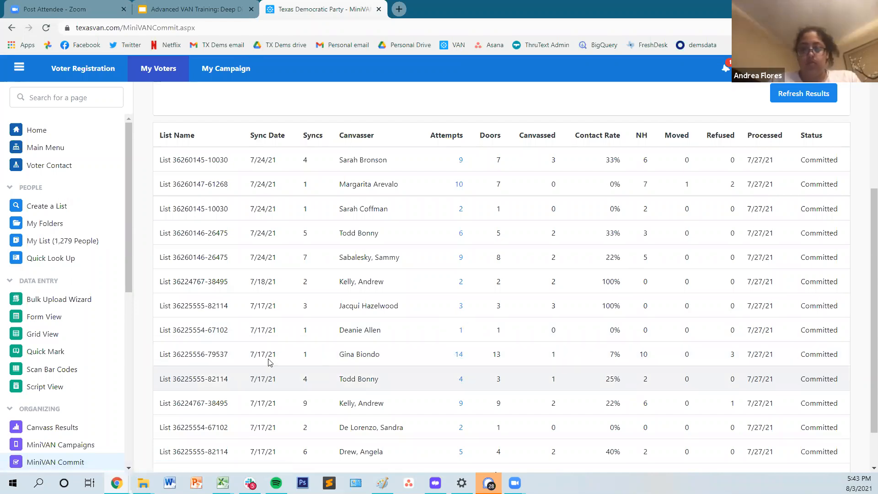
pyautogui.moveTo(178, 353); pyautogui.dragTo(221, 361)
pyautogui.moveTo(339, 354); pyautogui.dragTo(404, 358)
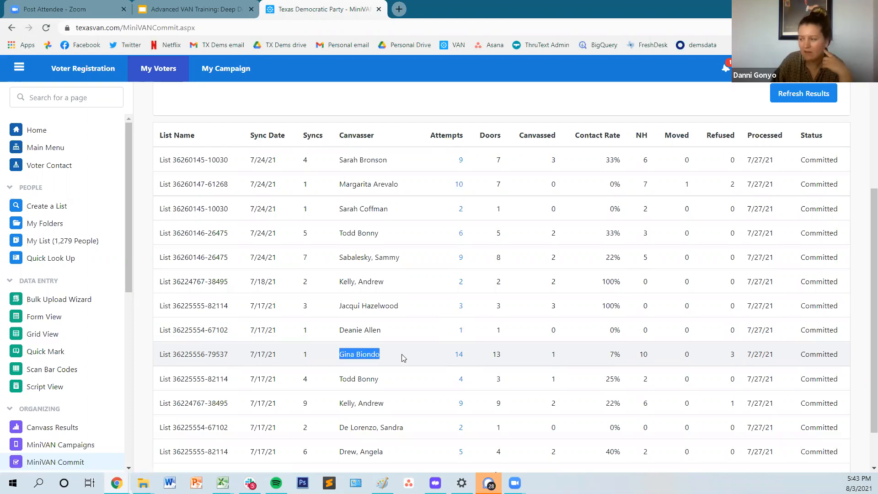
pyautogui.click(779, 355)
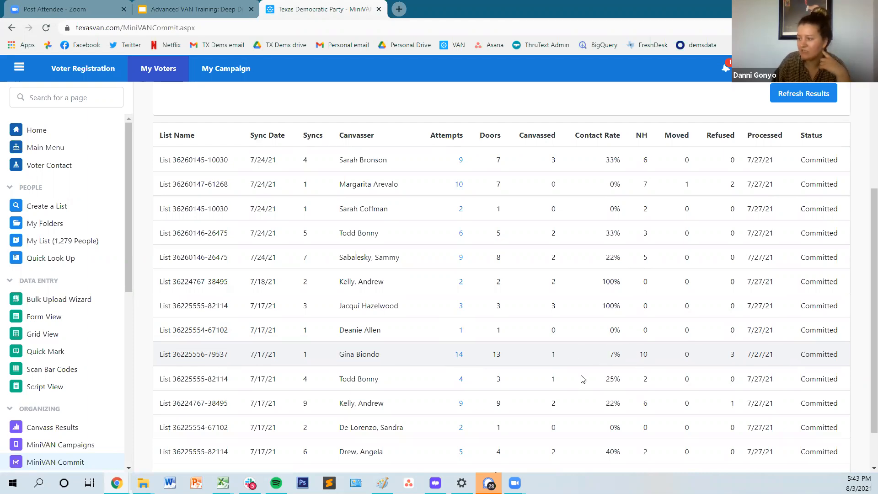
pyautogui.click(459, 357)
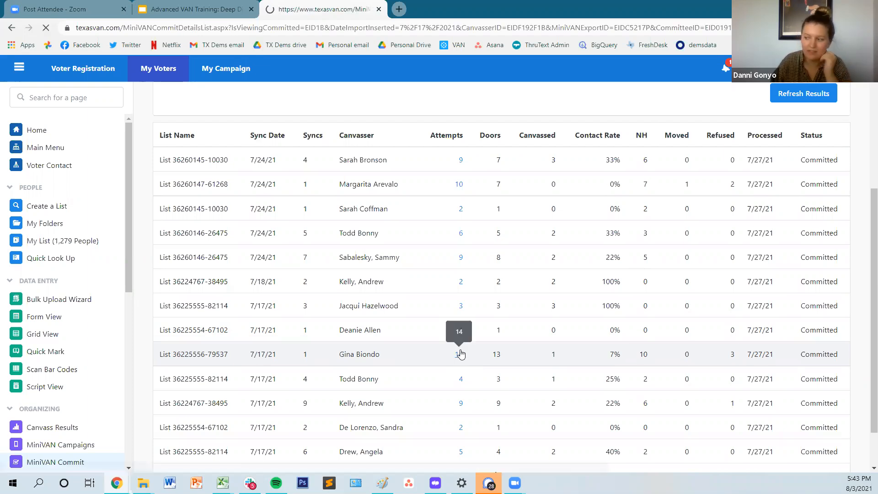
# Step: Examine the canvasser's MiniVAN data, comparing the not-home, refused, canvassed and question entries with the canvass time at each address
pyautogui.scroll(-1, 274, 251)
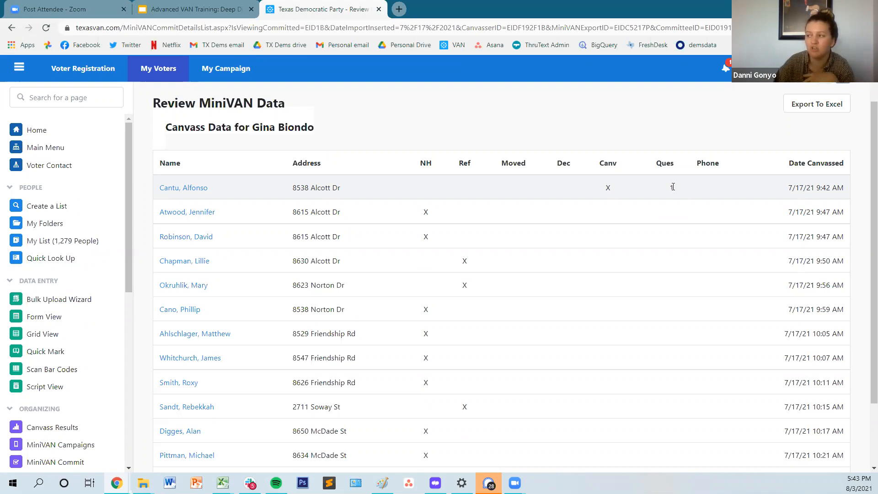
pyautogui.scroll(-2, 672, 186)
pyautogui.scroll(1, 674, 192)
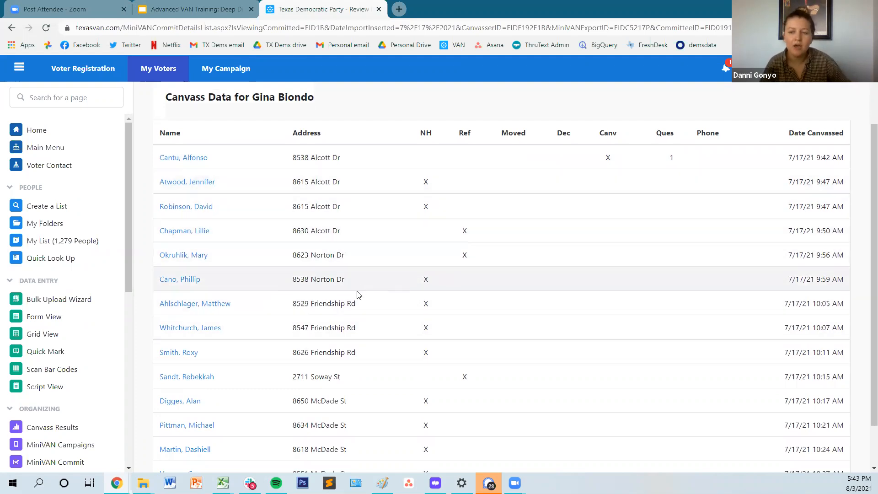
pyautogui.scroll(-2, 506, 287)
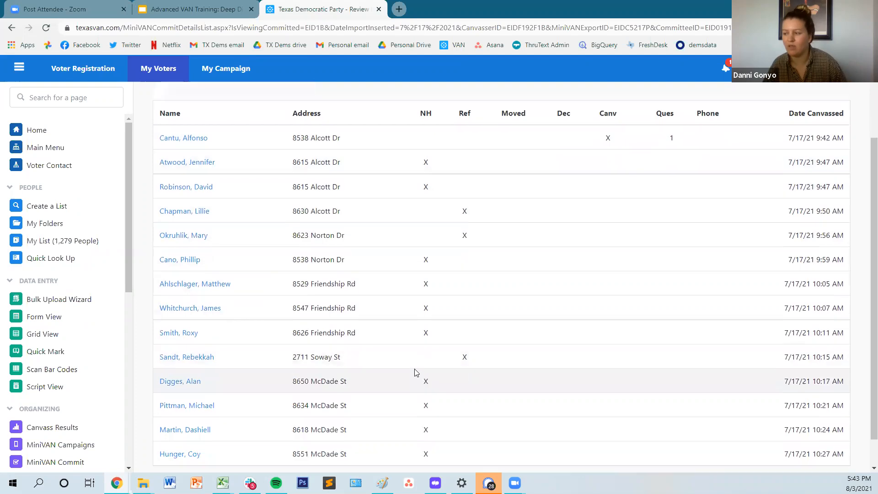
pyautogui.scroll(3, 487, 298)
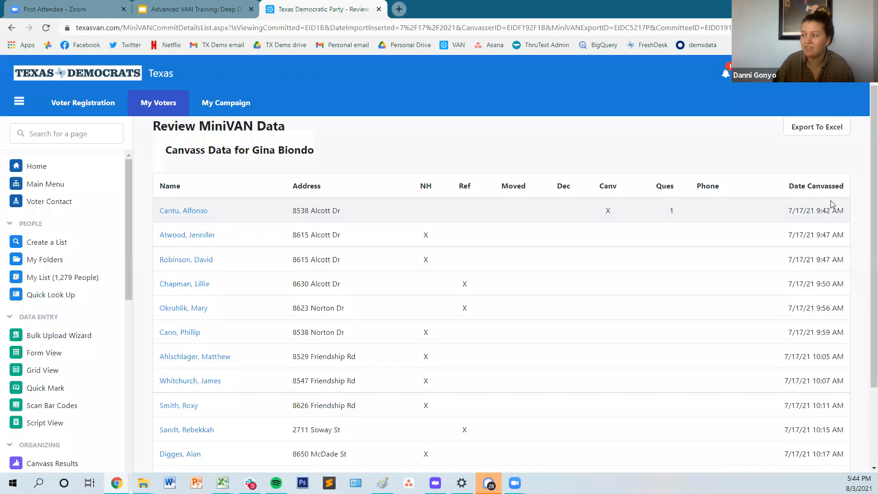
pyautogui.scroll(-3, 832, 281)
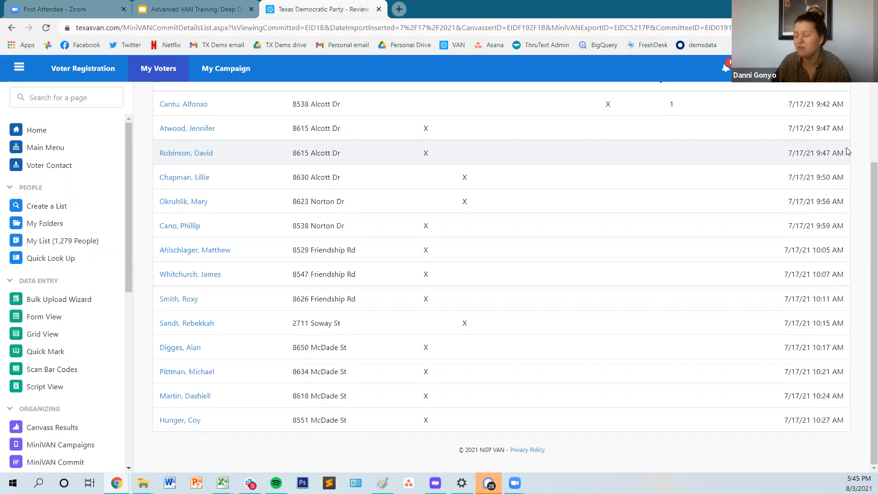
pyautogui.scroll(3, 830, 183)
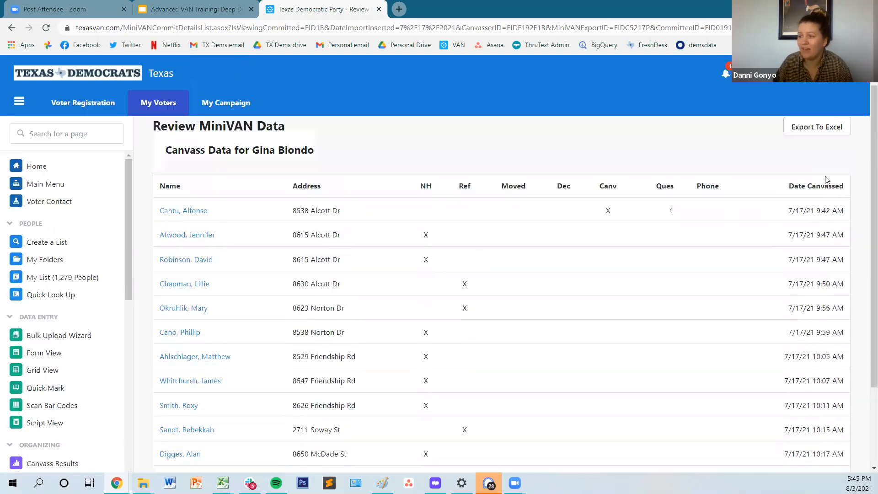
pyautogui.scroll(-1, 826, 179)
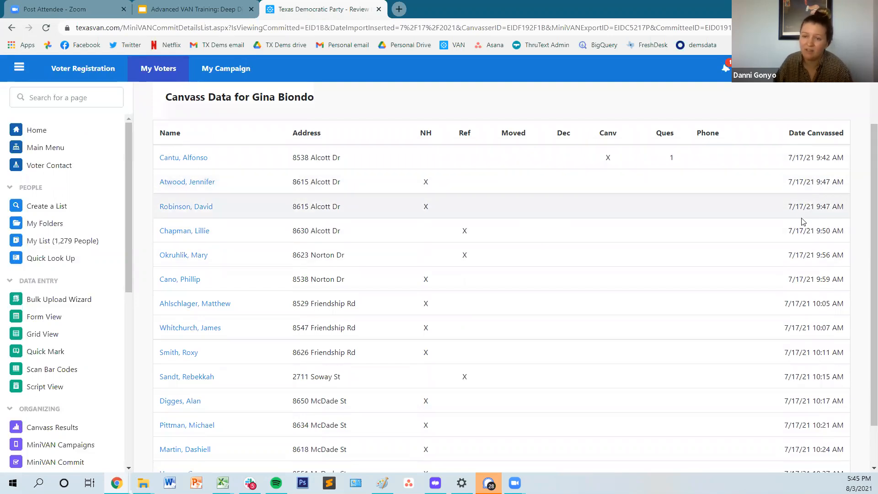
pyautogui.scroll(-2, 824, 203)
pyautogui.scroll(2, 854, 196)
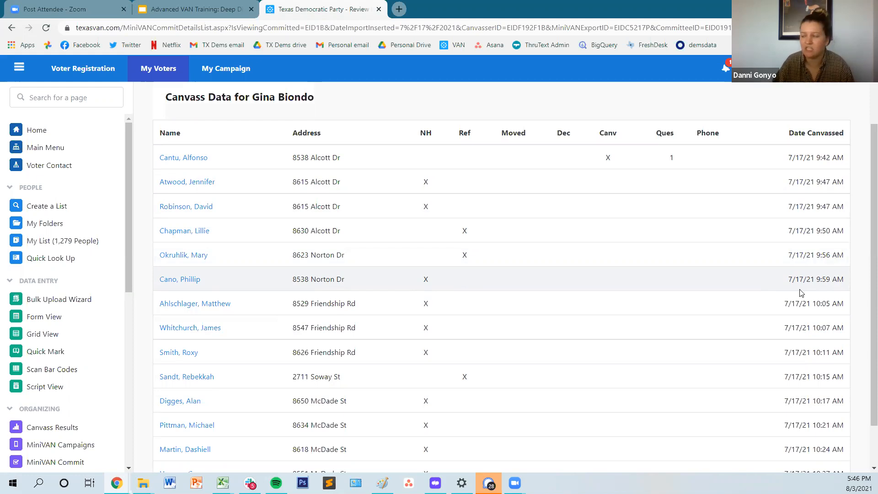
pyautogui.scroll(-2, 827, 201)
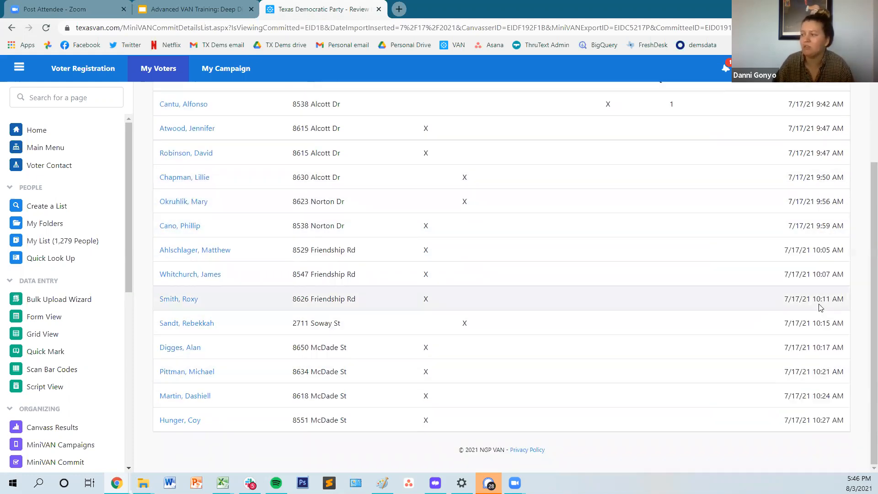
pyautogui.scroll(2, 822, 344)
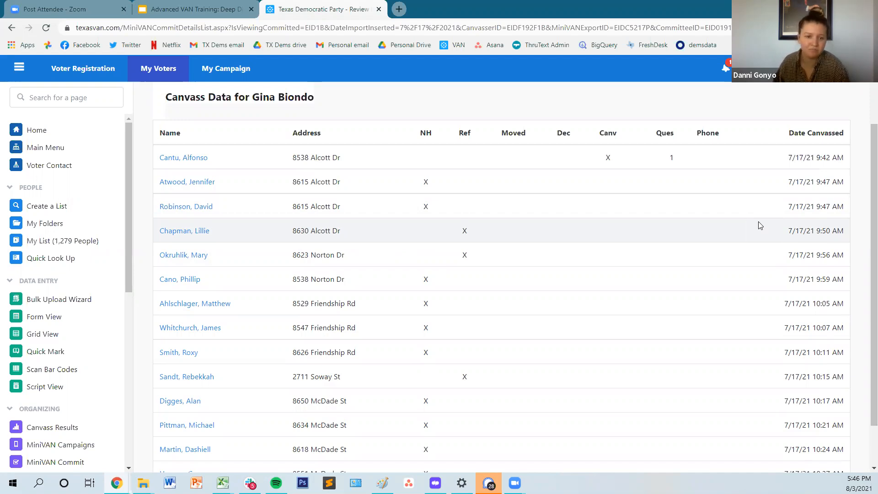
pyautogui.scroll(2, 407, 234)
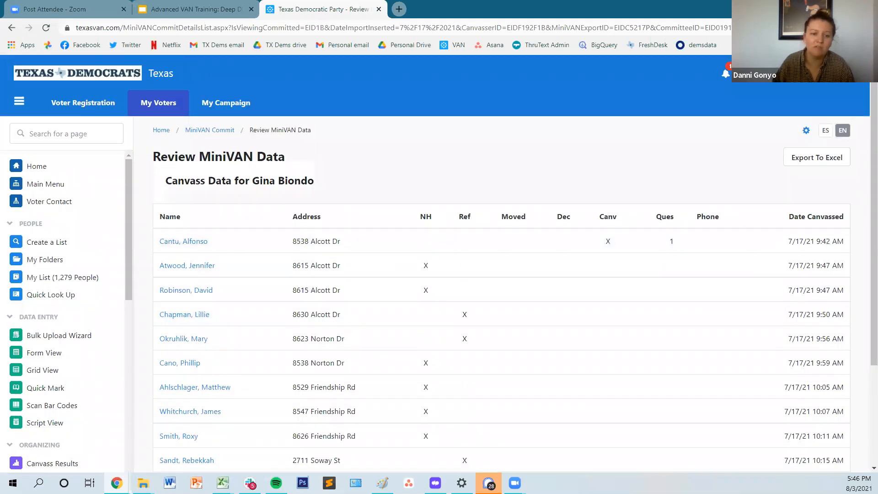
pyautogui.scroll(-4, 721, 283)
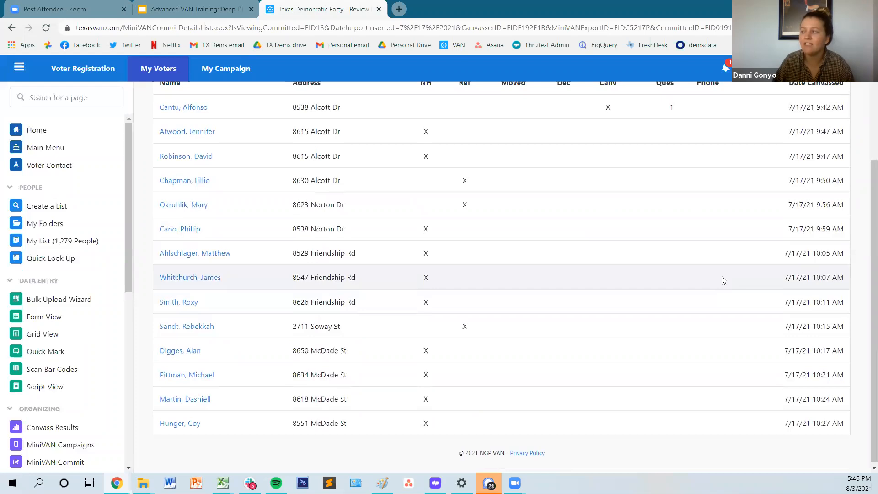
pyautogui.scroll(4, 722, 279)
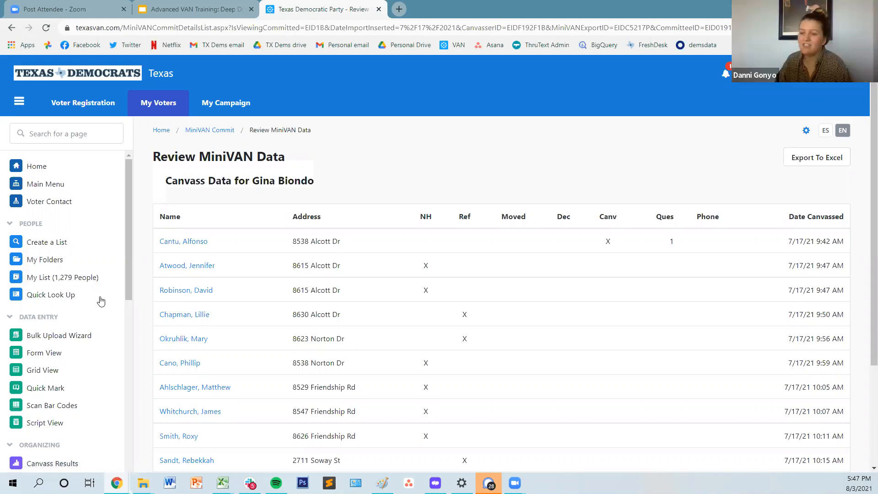
# Step: Open the current My List and choose to save it as a dynamic Saved Search
pyautogui.click(94, 278)
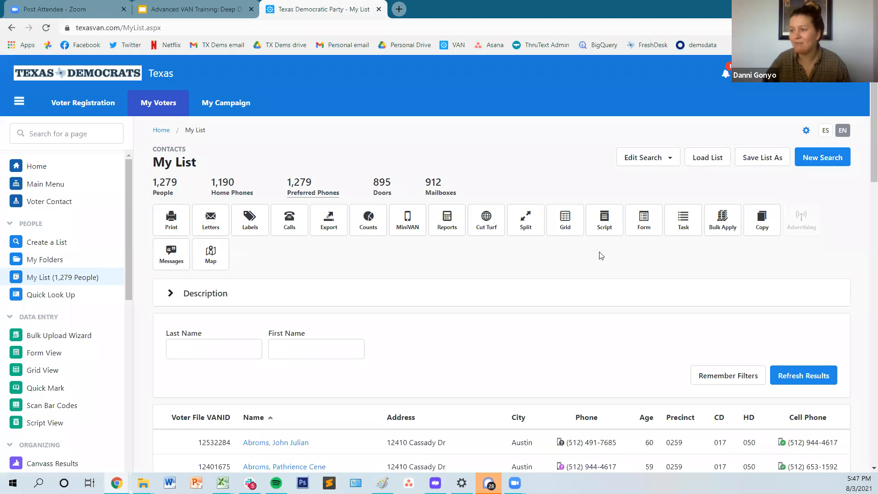
pyautogui.click(756, 157)
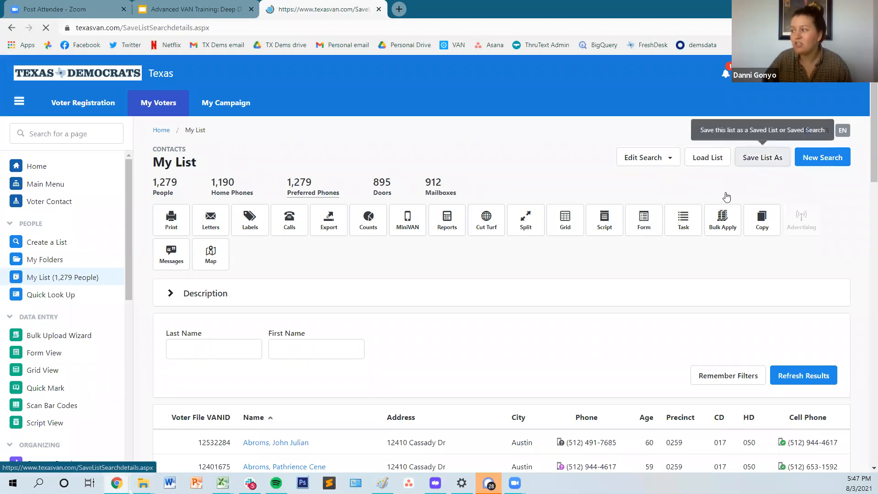
pyautogui.click(416, 244)
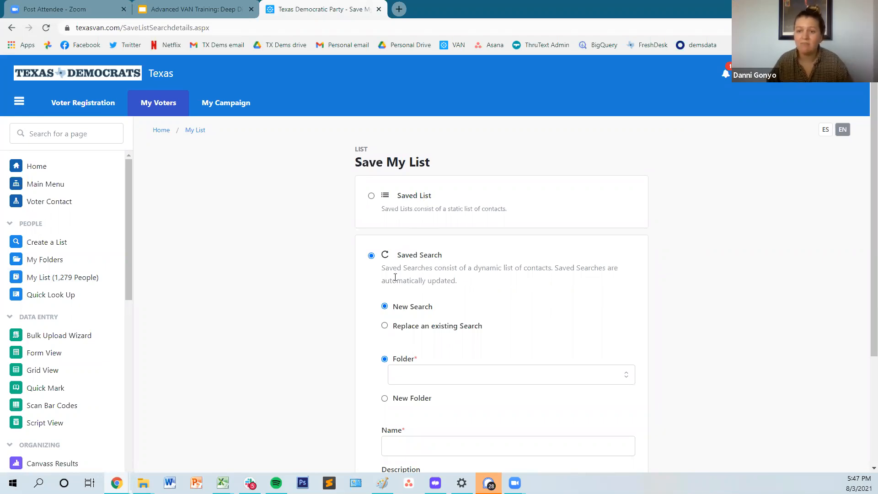
pyautogui.scroll(-3, 395, 277)
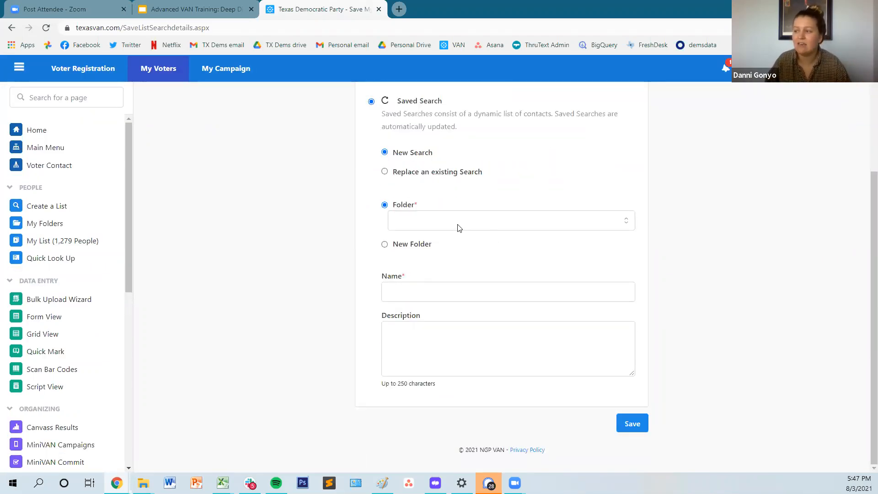
pyautogui.click(440, 224)
pyautogui.scroll(-15, 485, 365)
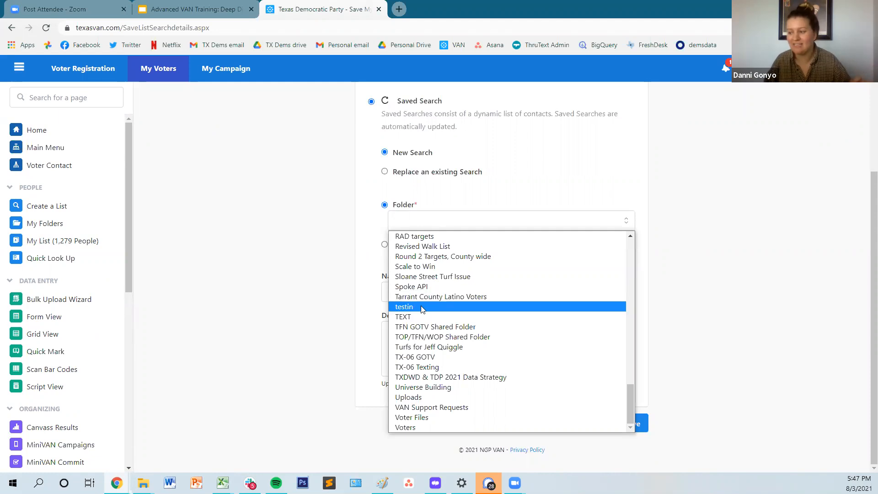
pyautogui.scroll(15, 439, 366)
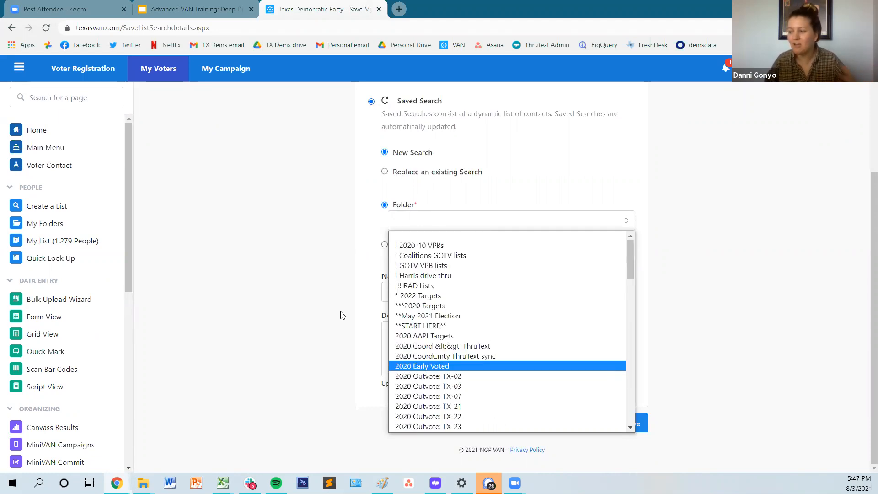
pyautogui.click(340, 315)
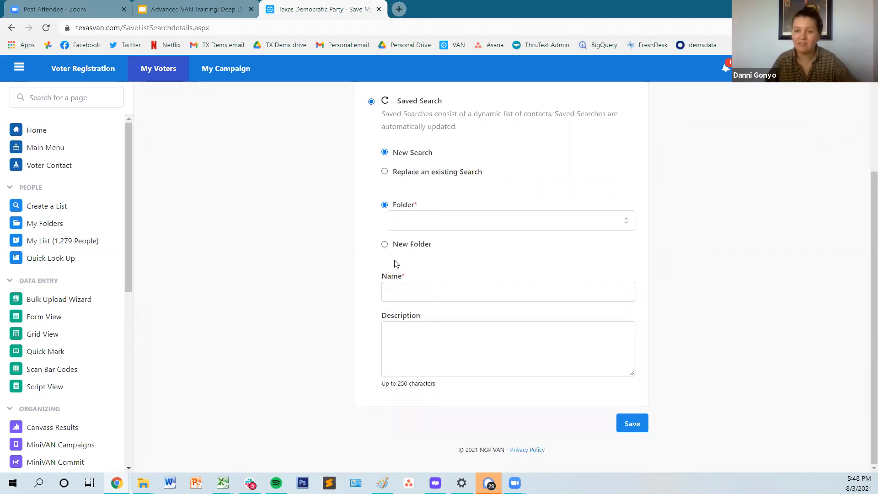
# Step: Set the save to replace an existing search and choose the folder testin
pyautogui.click(431, 172)
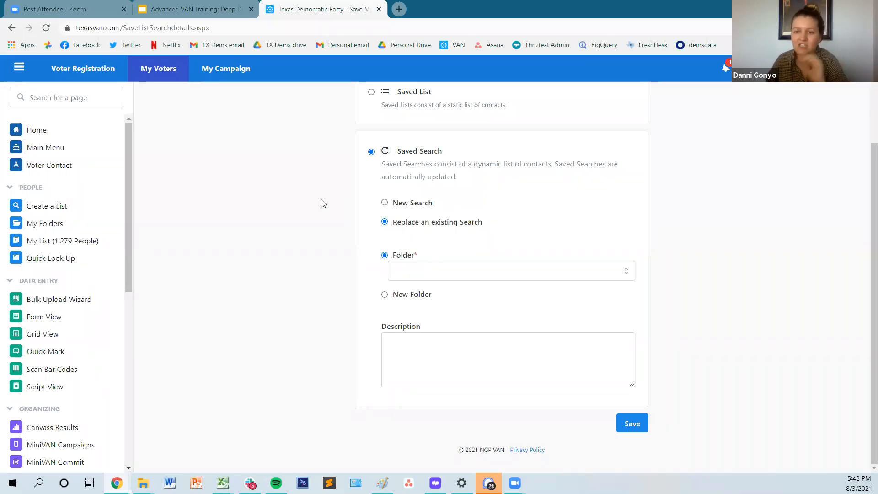
pyautogui.click(498, 265)
pyautogui.scroll(-10, 481, 209)
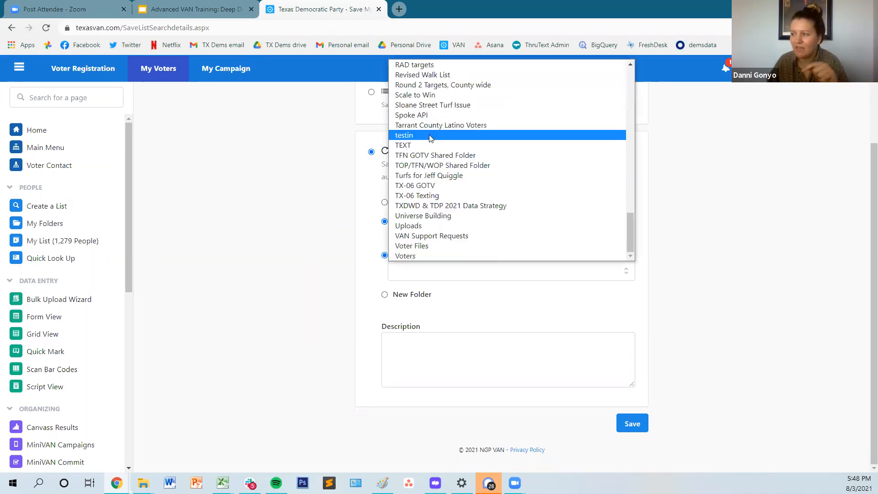
pyautogui.click(428, 134)
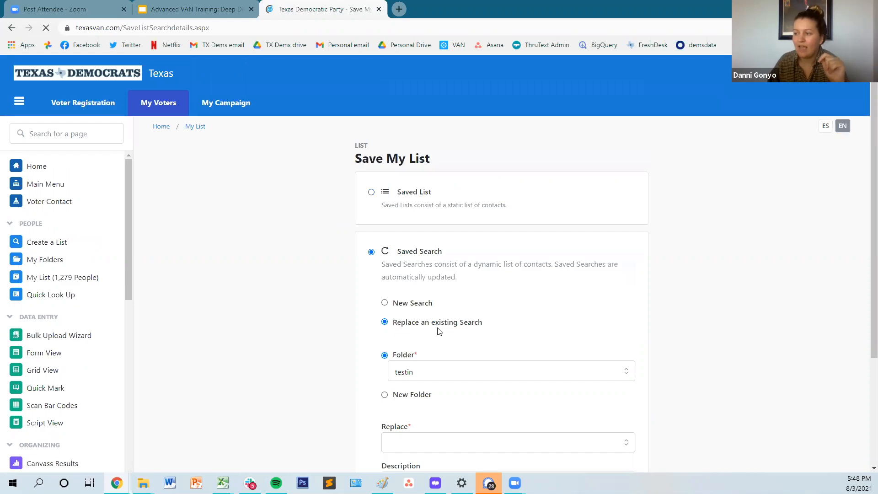
pyautogui.scroll(-4, 438, 320)
pyautogui.scroll(1, 438, 316)
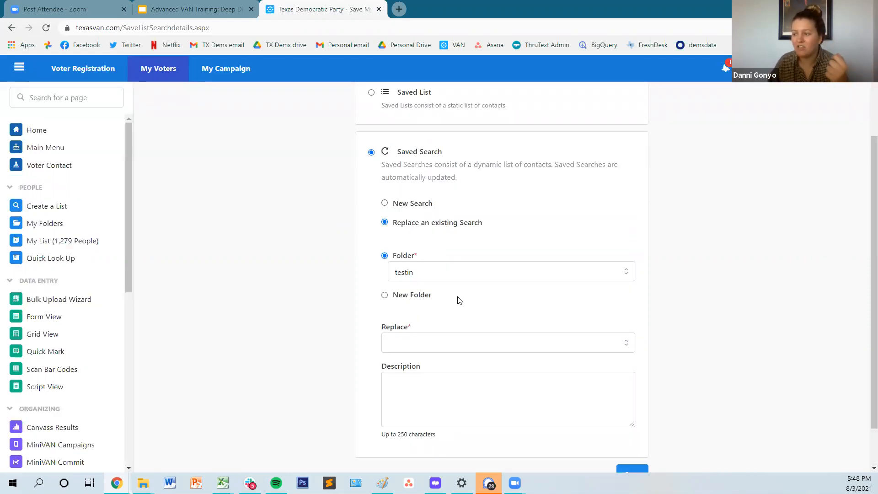
# Step: Select "list created for training" as the search to replace and save the list
pyautogui.click(452, 339)
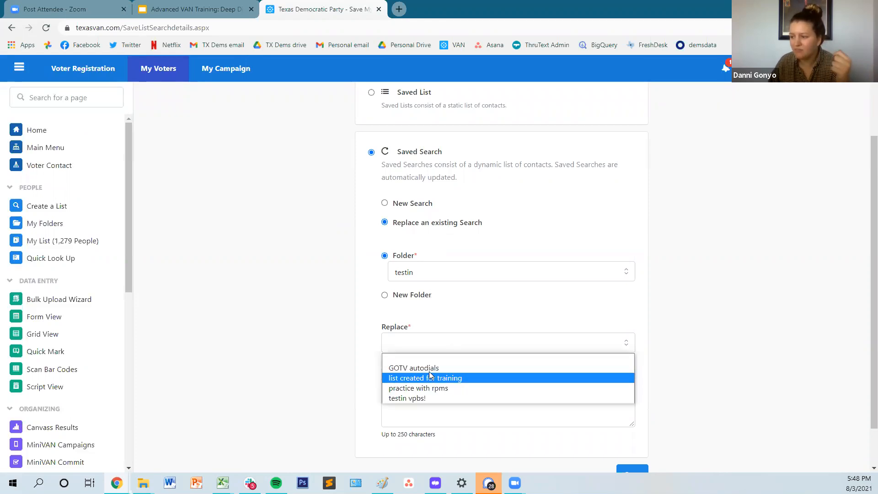
pyautogui.click(478, 378)
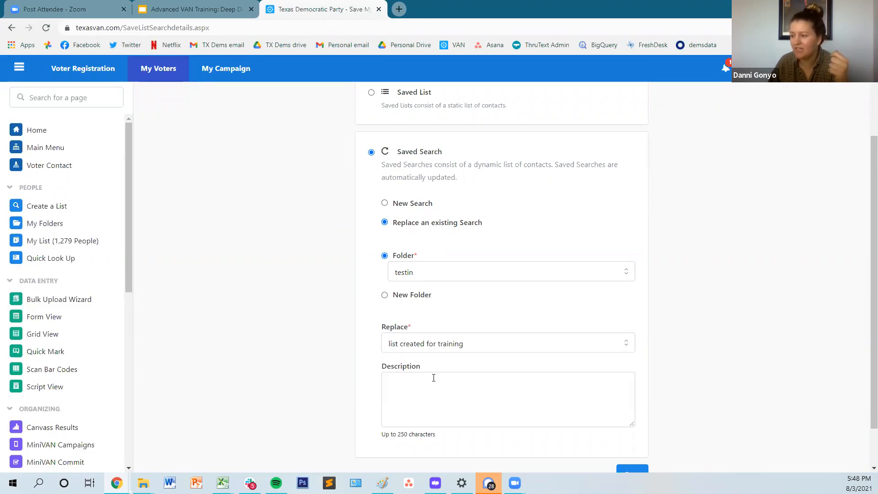
pyautogui.scroll(-2, 531, 431)
pyautogui.scroll(3, 535, 418)
pyautogui.scroll(-3, 463, 373)
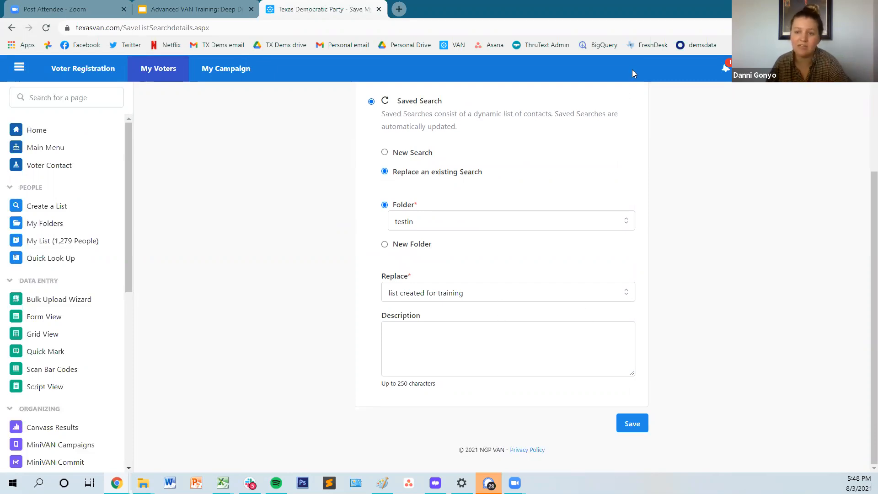
pyautogui.click(632, 424)
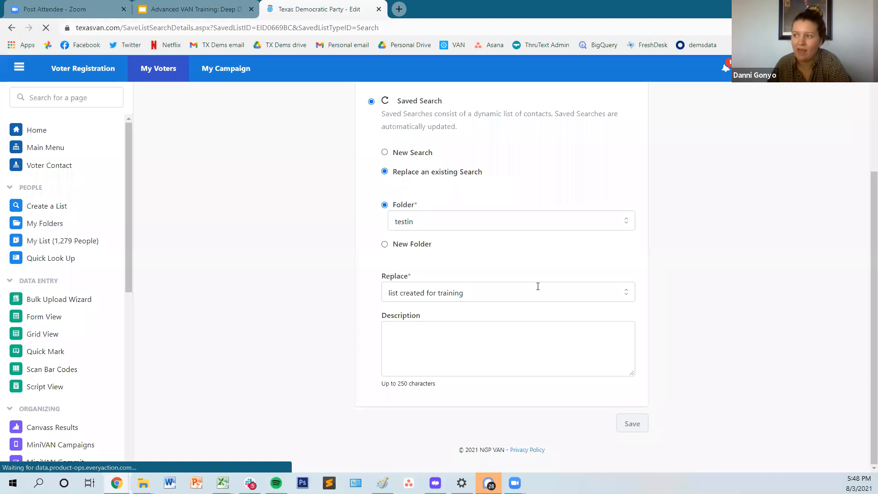
# Step: Filter My Folders by the folder name testin and open that folder
pyautogui.click(72, 260)
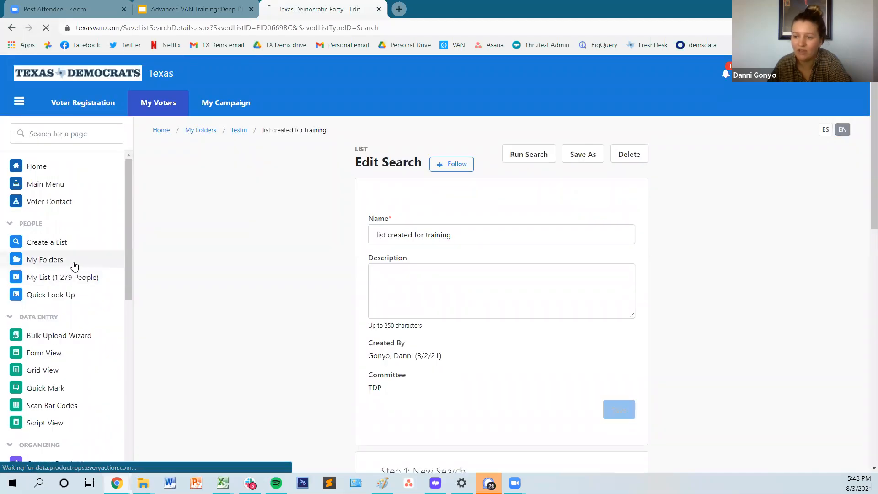
pyautogui.moveTo(245, 212); pyautogui.dragTo(5, 240)
pyautogui.write('testin')
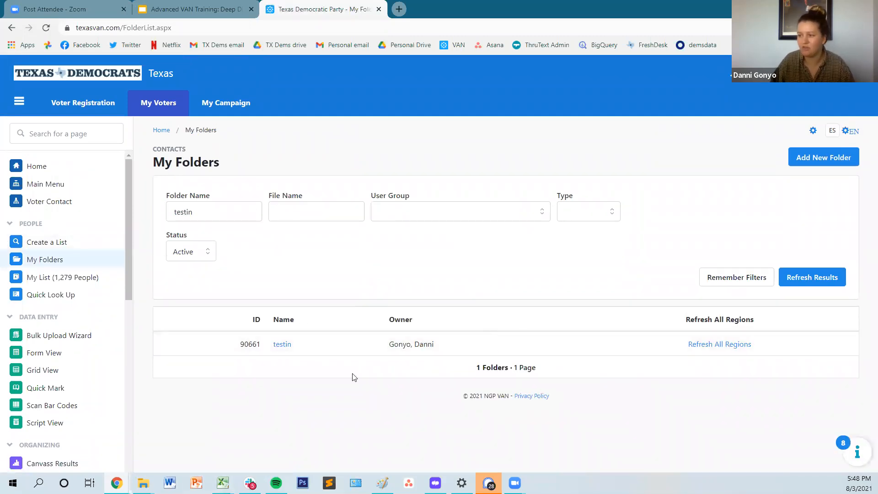
pyautogui.click(286, 348)
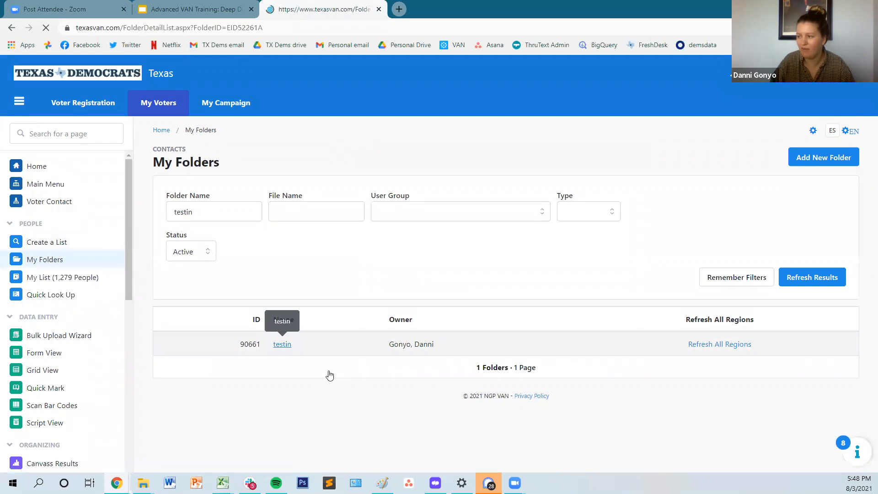
# Step: Load the saved search "practice with rpms" from the testin folder, overwriting the current My List
pyautogui.scroll(-10, 580, 317)
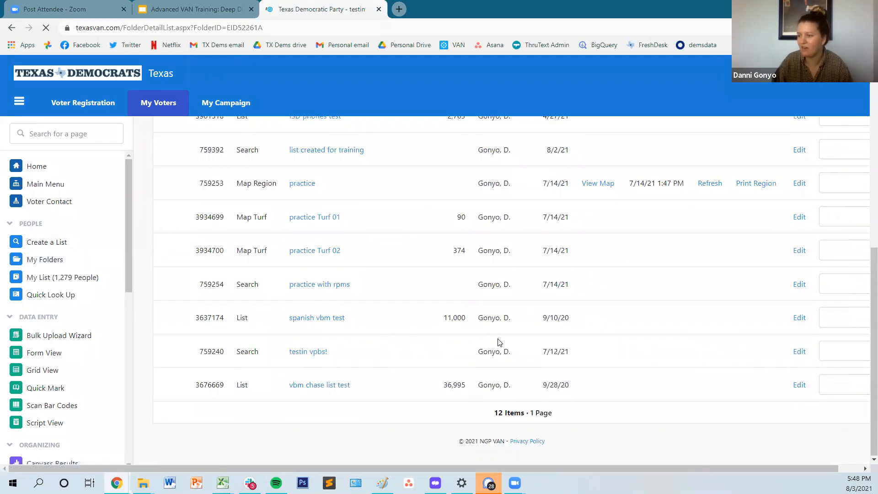
pyautogui.moveTo(346, 291)
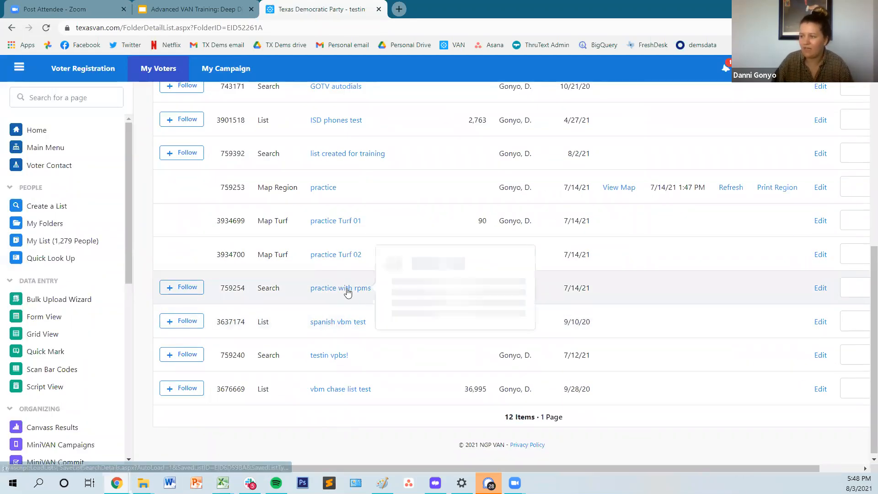
pyautogui.click(346, 291)
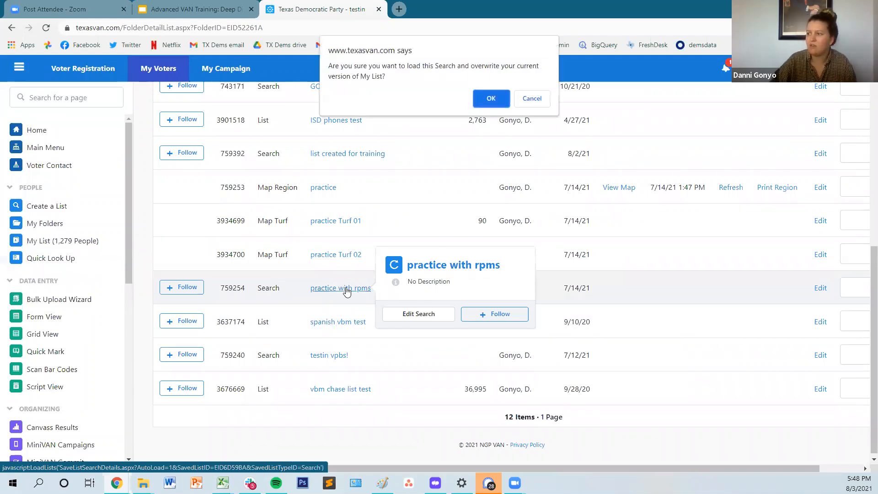
pyautogui.press('Return')
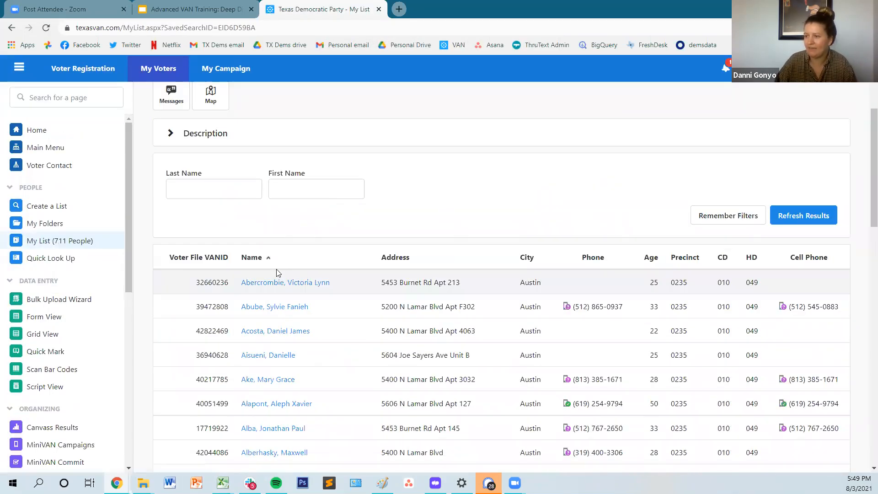
# Step: Open My List's existing search to review its criteria and run it again without edits
pyautogui.click(647, 159)
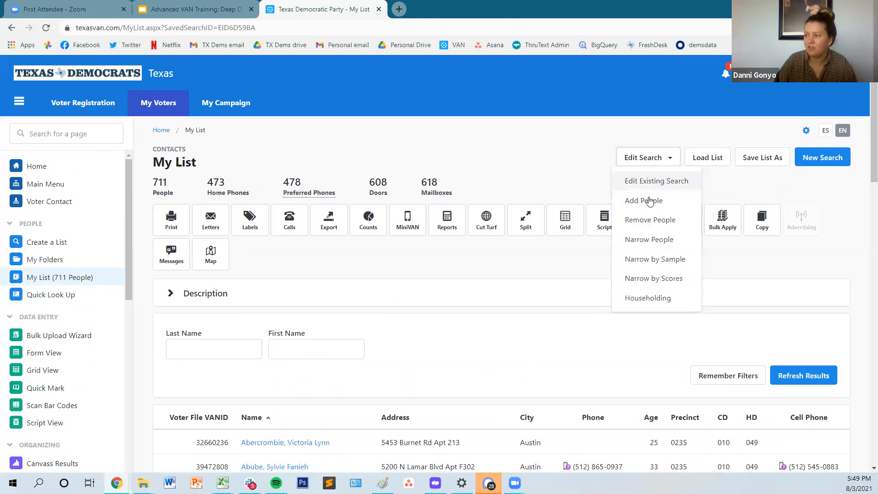
pyautogui.click(651, 178)
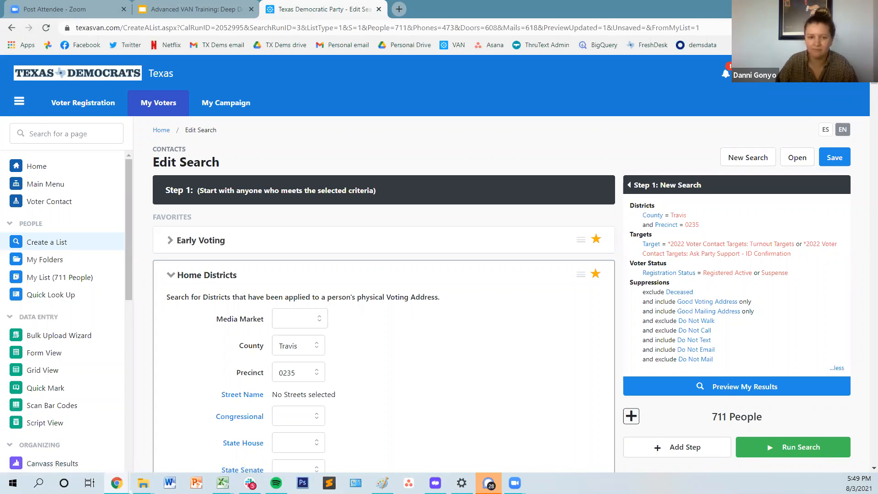
pyautogui.click(779, 449)
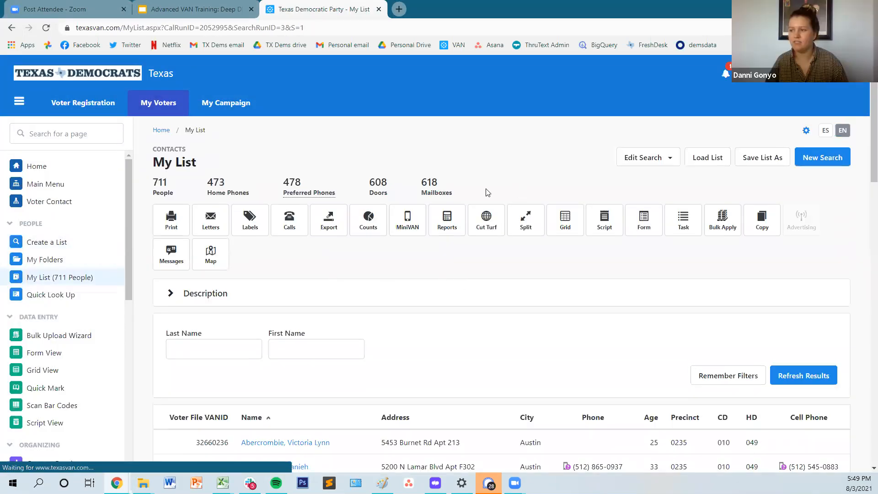
# Step: Run Quick Counts and Crosstabs on My List
pyautogui.click(363, 224)
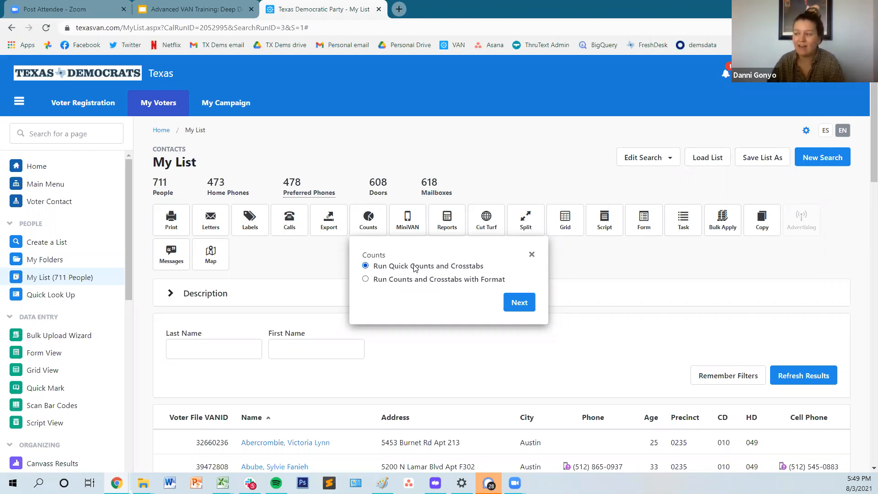
pyautogui.click(485, 279)
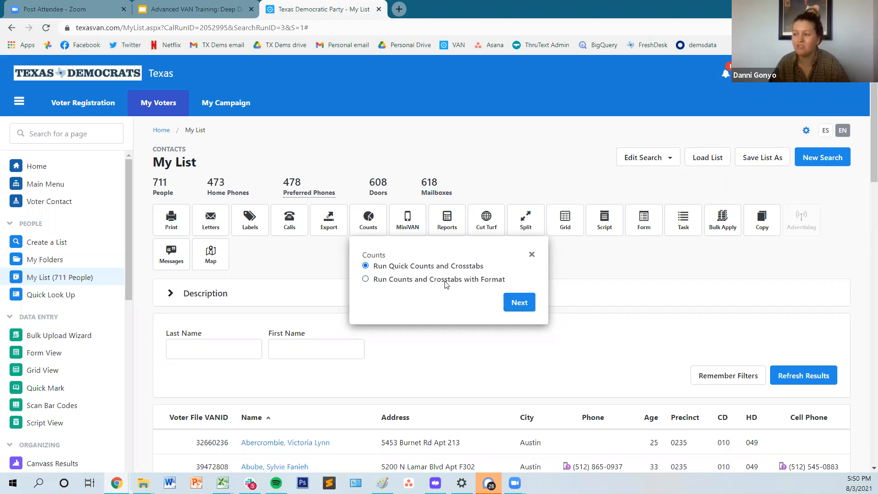
pyautogui.click(516, 306)
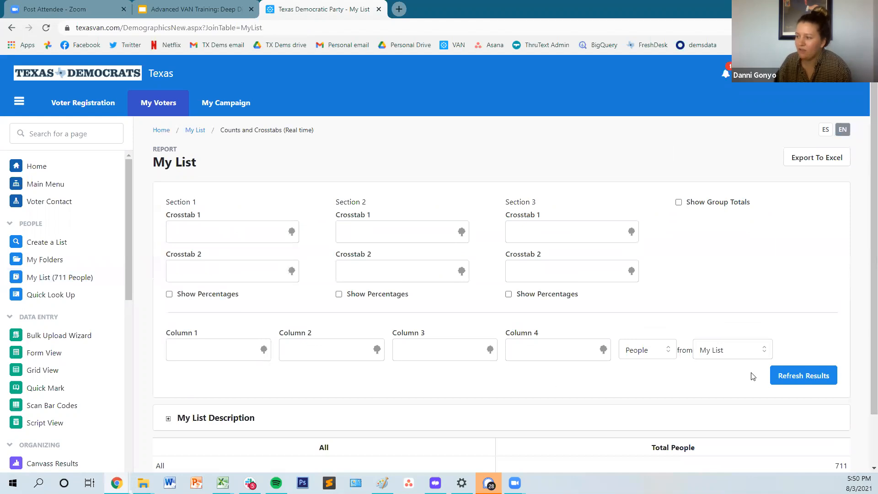
# Step: Check which groups of people the counts report can draw from, keeping My List as the source
pyautogui.scroll(-2, 752, 374)
pyautogui.click(744, 295)
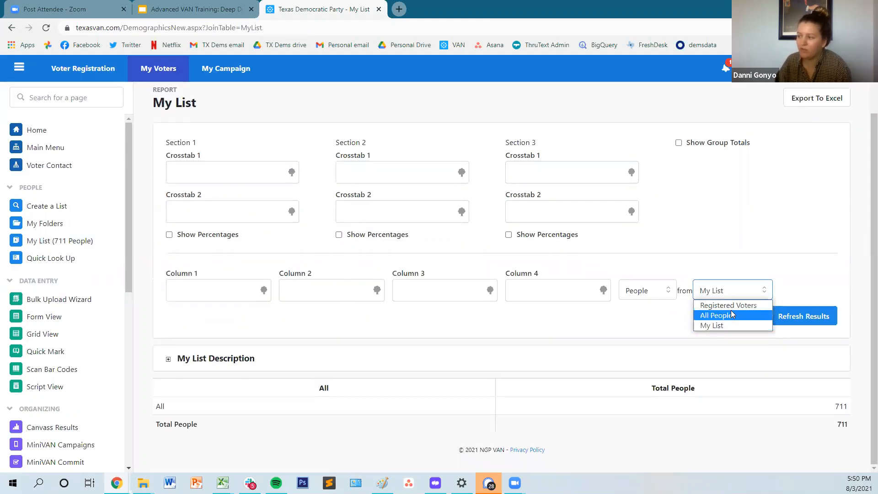
pyautogui.click(565, 322)
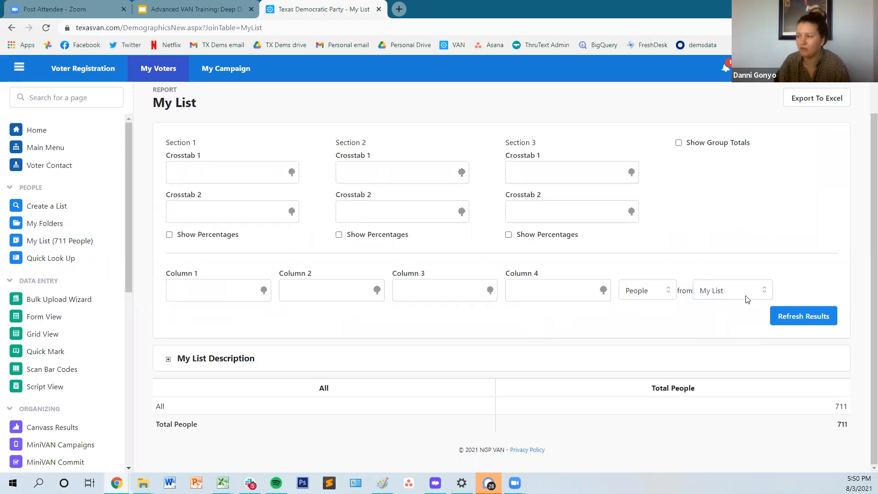
# Step: Set Column 1 of the counts report to the Precinct data field and refresh the results
pyautogui.click(231, 290)
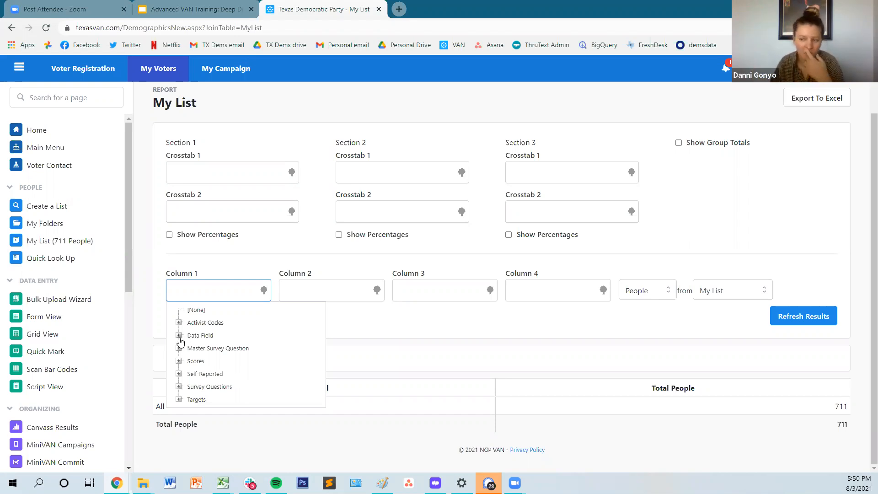
pyautogui.click(180, 336)
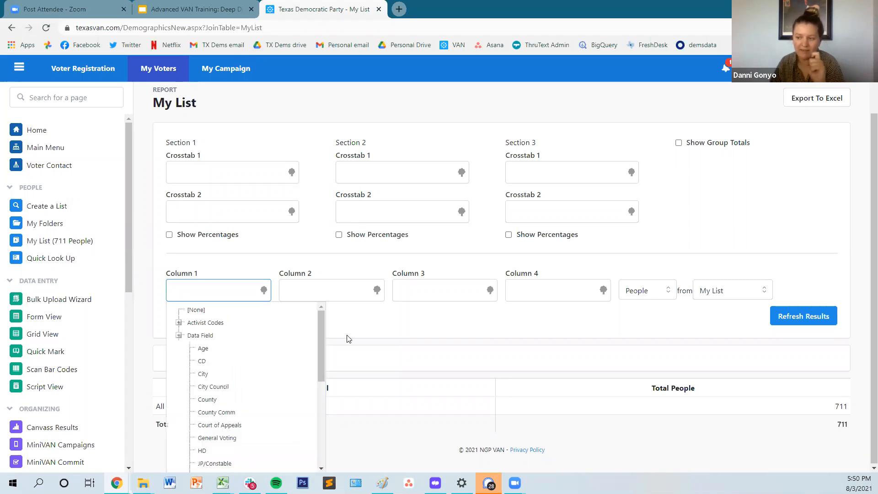
pyautogui.scroll(-1, 277, 386)
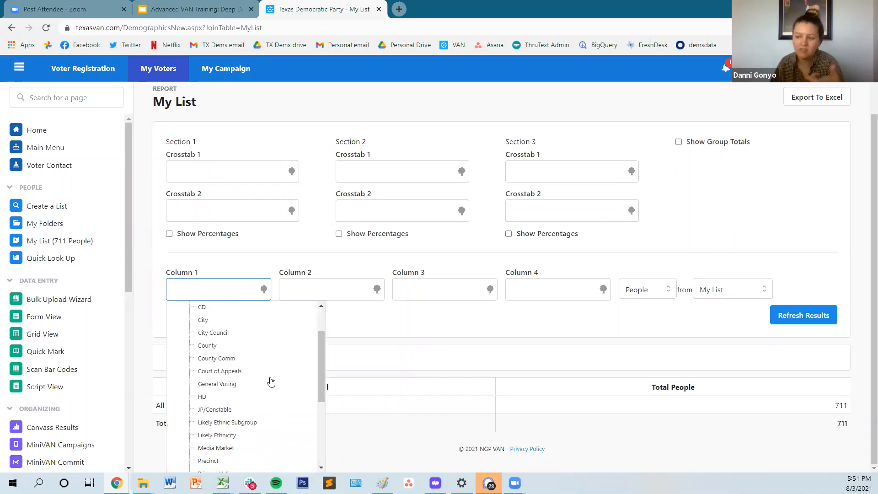
pyautogui.scroll(-1, 260, 378)
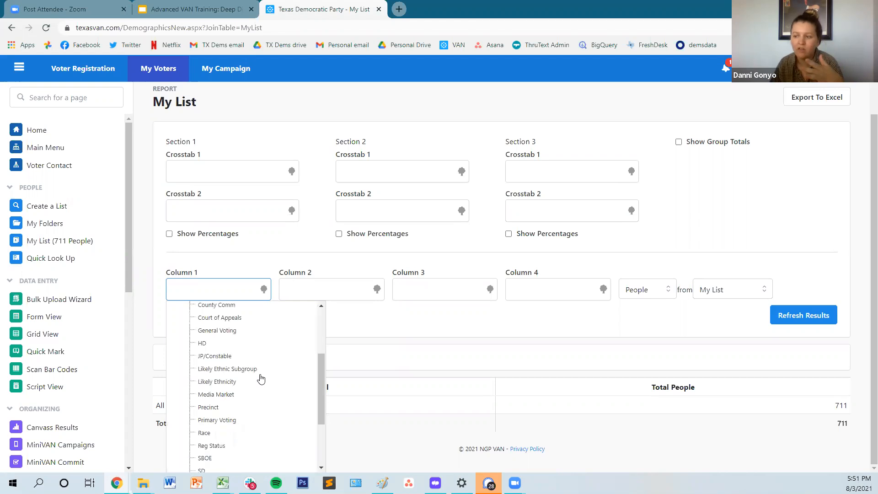
pyautogui.scroll(2, 261, 376)
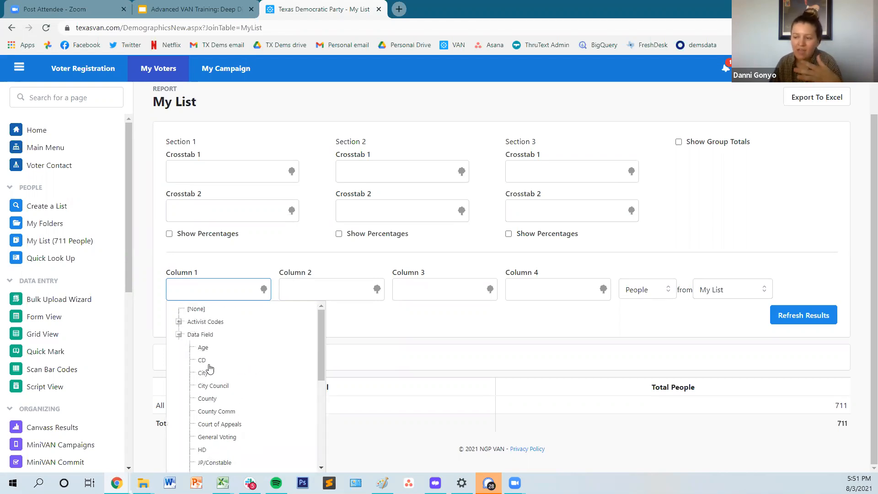
pyautogui.scroll(-3, 252, 426)
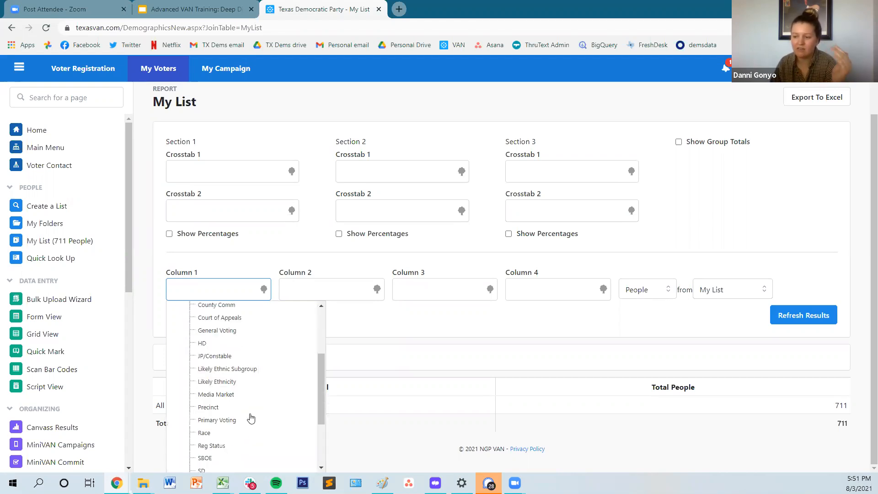
pyautogui.scroll(-2, 245, 407)
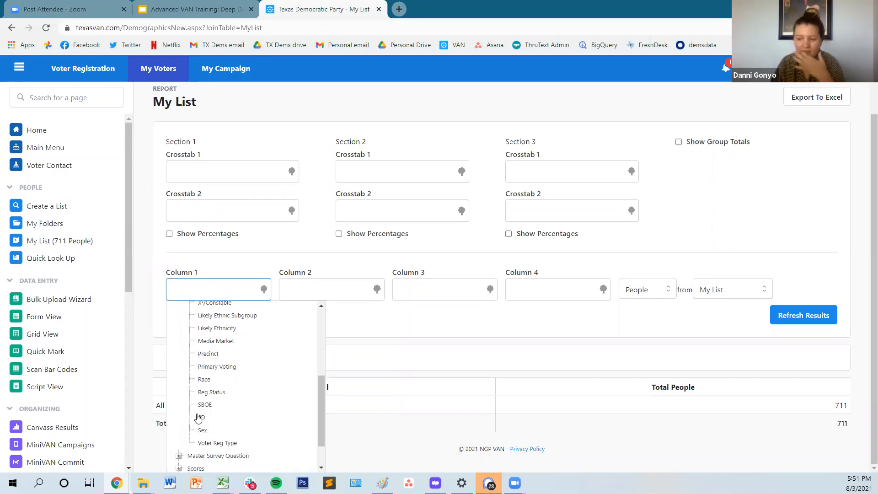
pyautogui.click(209, 356)
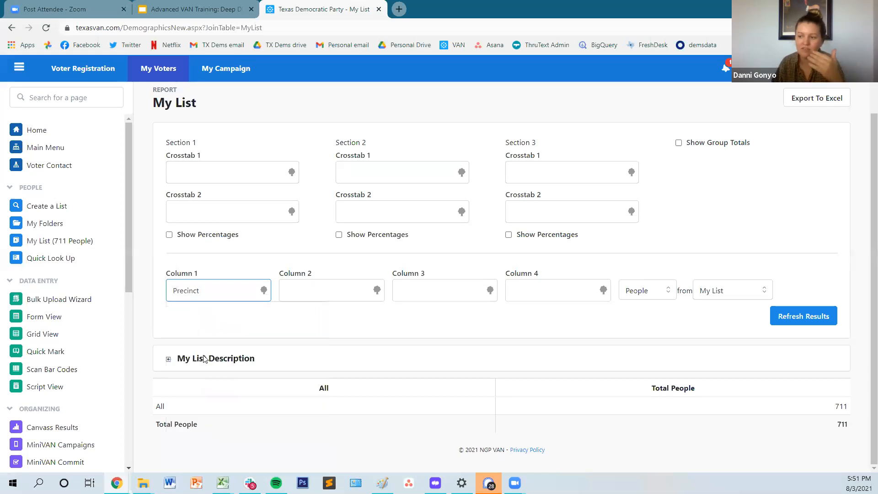
pyautogui.click(228, 322)
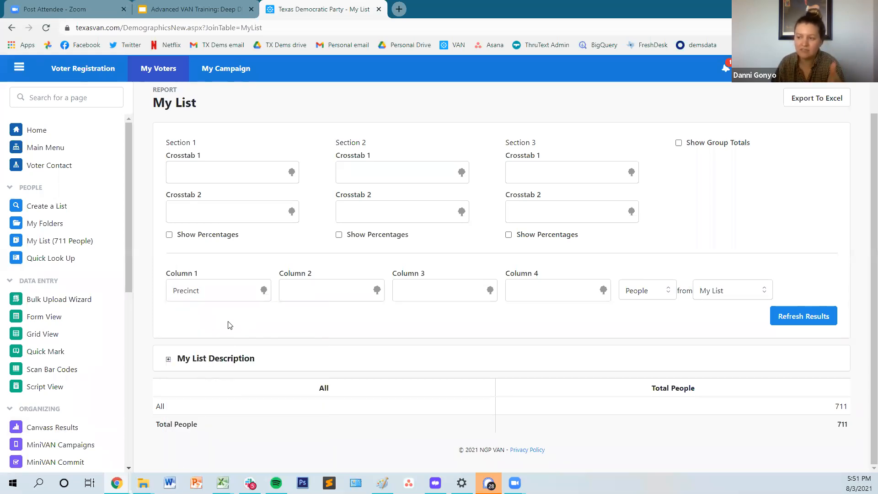
pyautogui.click(817, 315)
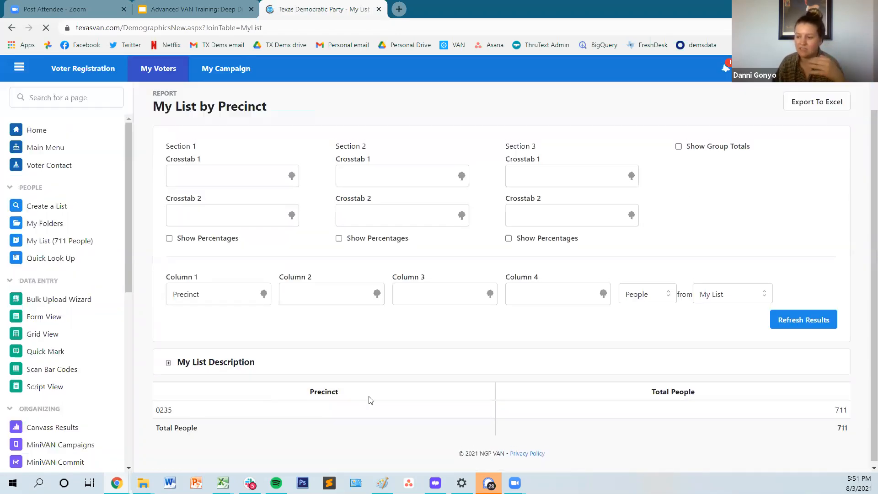
pyautogui.scroll(-2, 341, 437)
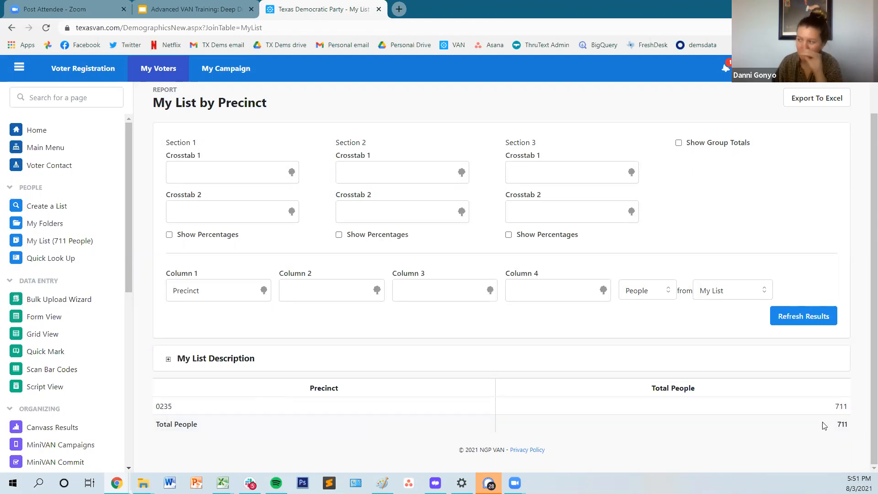
# Step: Change Column 1 of the counts report to the Sex data field and refresh the results
pyautogui.click(221, 296)
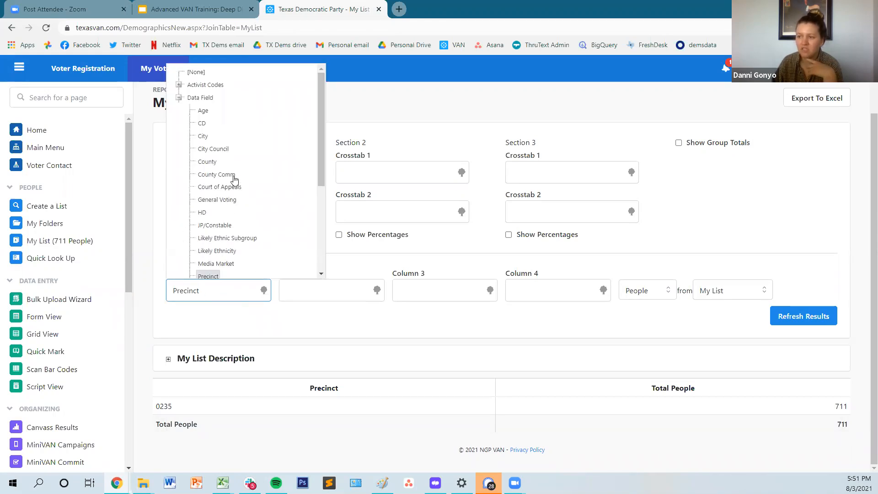
pyautogui.scroll(-1, 238, 230)
pyautogui.scroll(-5, 238, 230)
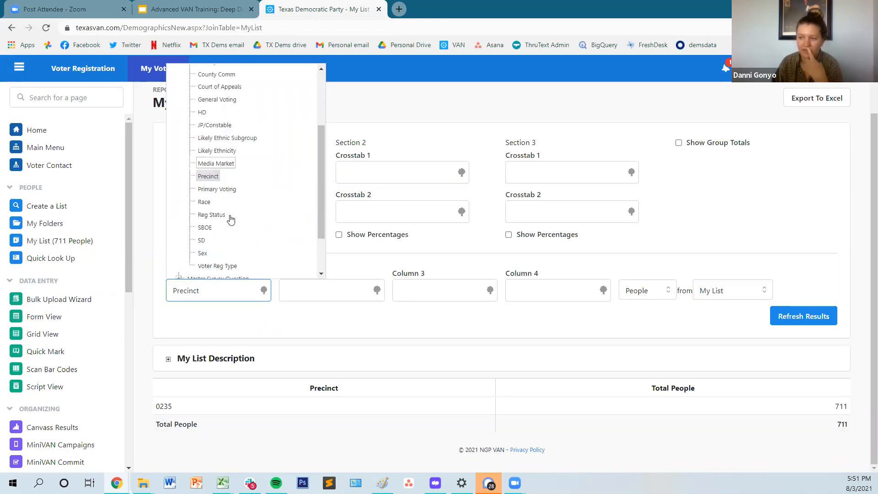
pyautogui.click(203, 196)
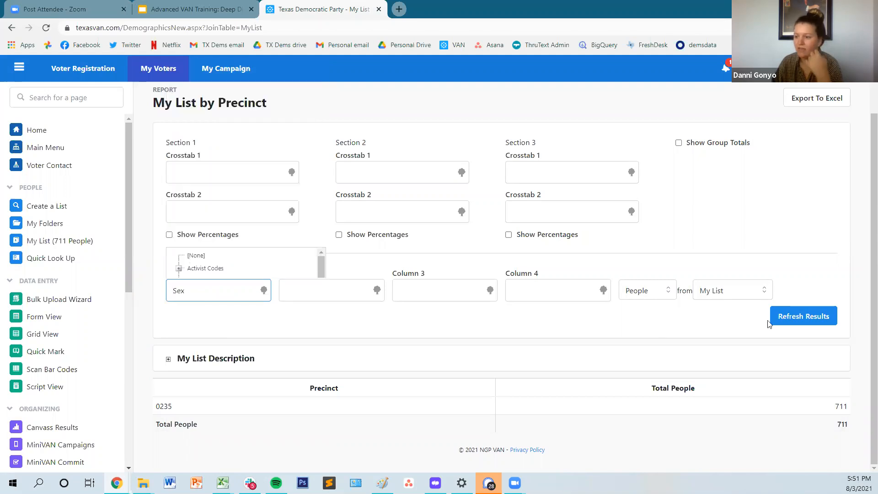
pyautogui.click(801, 322)
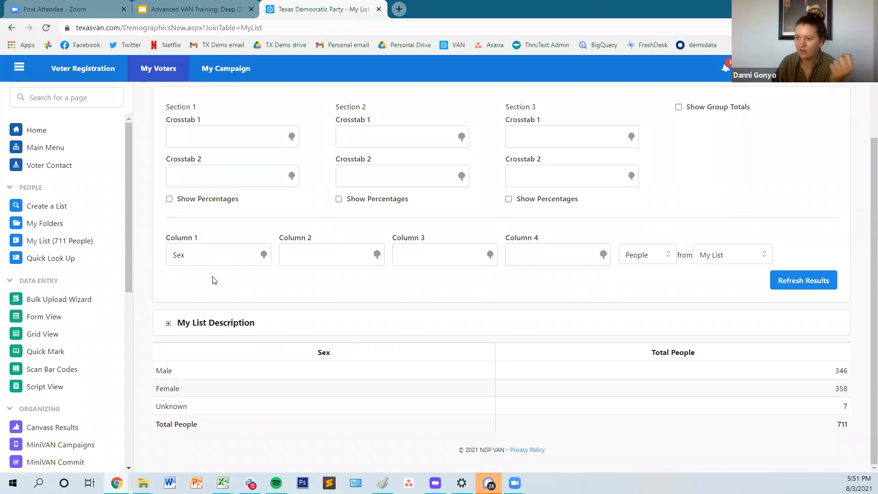
# Step: Set Crosstab 1 in Section 1 to the Age data field and refresh the report to review the breakdown
pyautogui.click(208, 139)
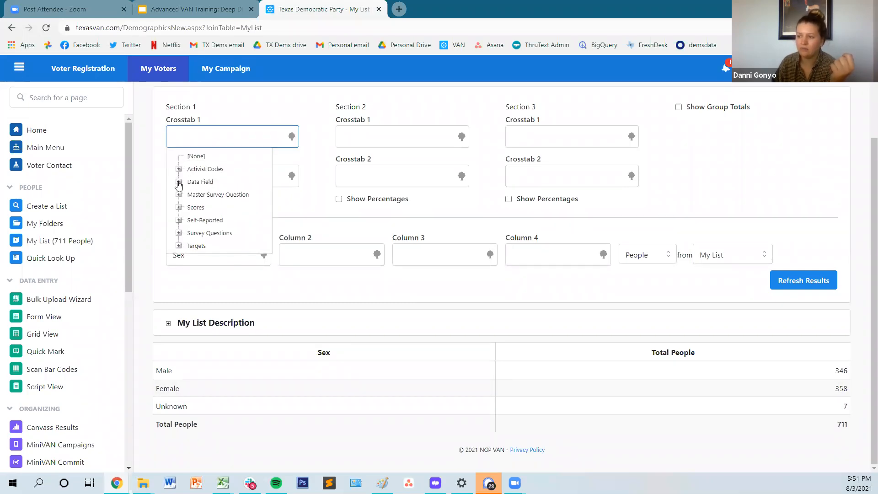
pyautogui.click(178, 182)
pyautogui.scroll(-1, 202, 200)
pyautogui.scroll(1, 201, 200)
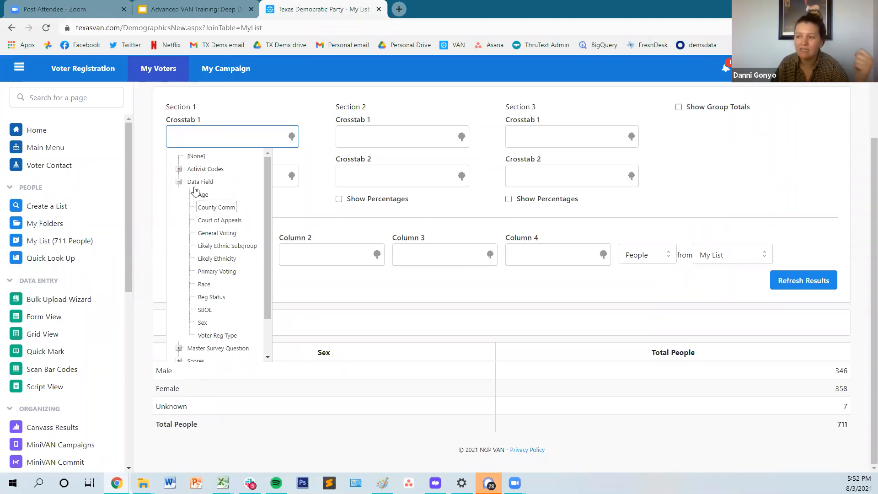
pyautogui.click(298, 298)
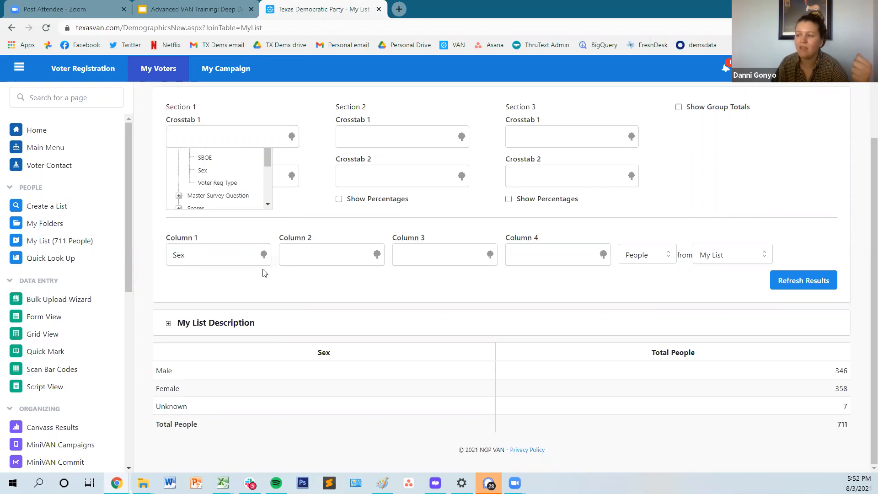
pyautogui.click(207, 135)
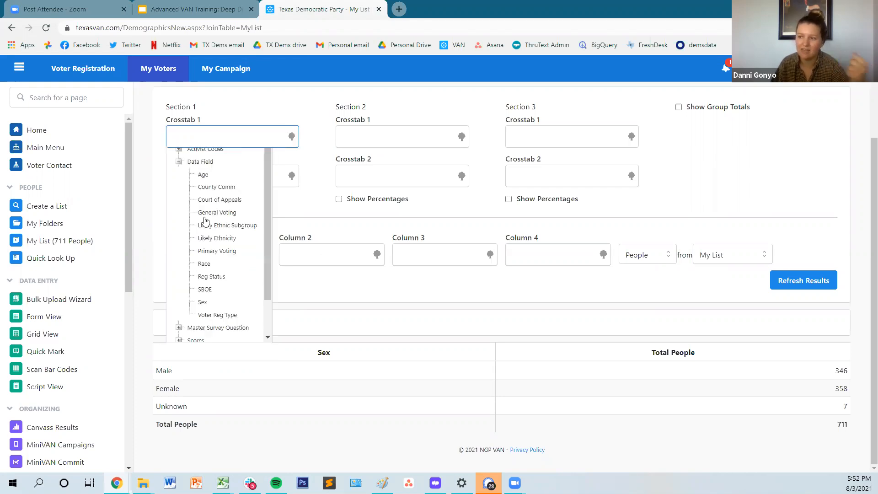
pyautogui.click(204, 196)
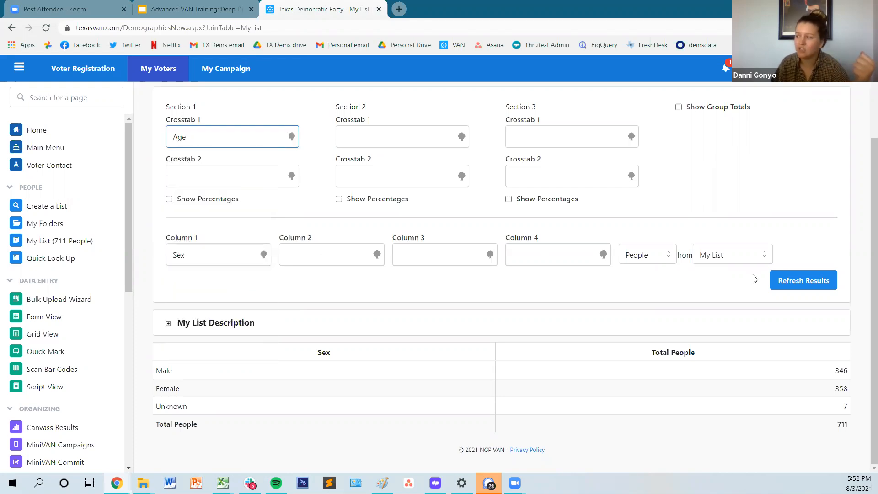
pyautogui.click(778, 287)
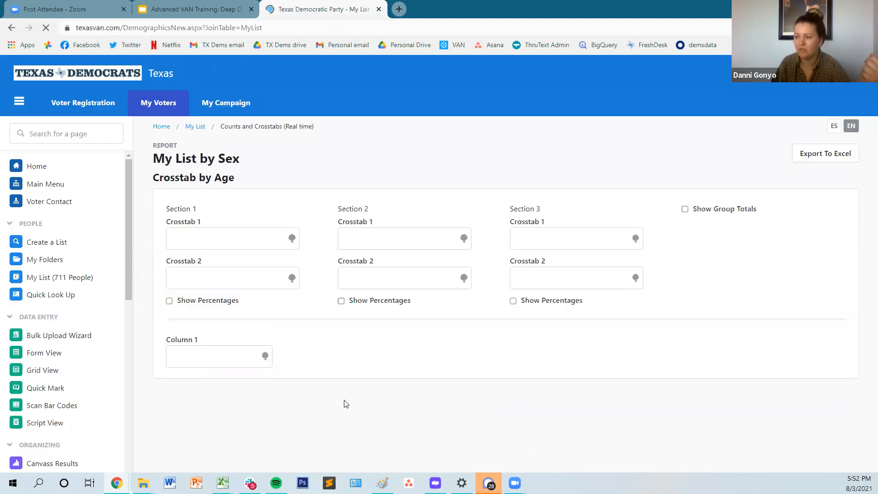
pyautogui.scroll(-3, 829, 311)
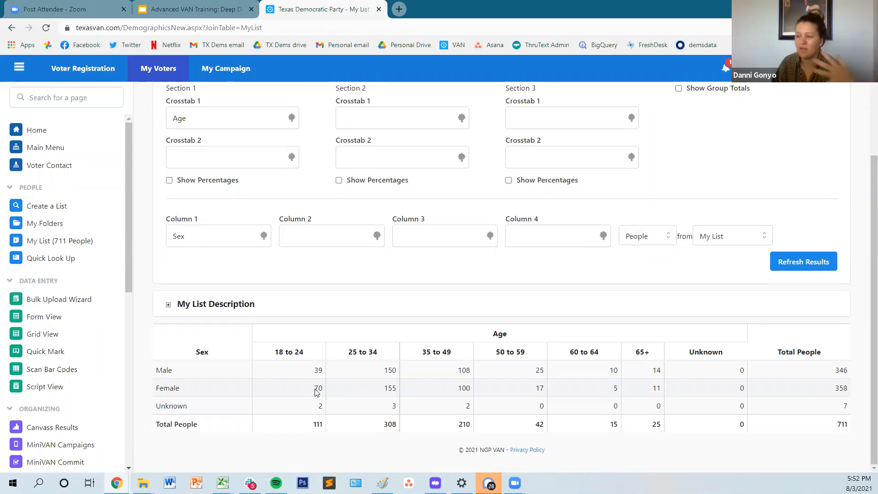
# Step: Show percentages for Section 1, refresh the report and compare the age percentages for male and female voters
pyautogui.scroll(1, 313, 292)
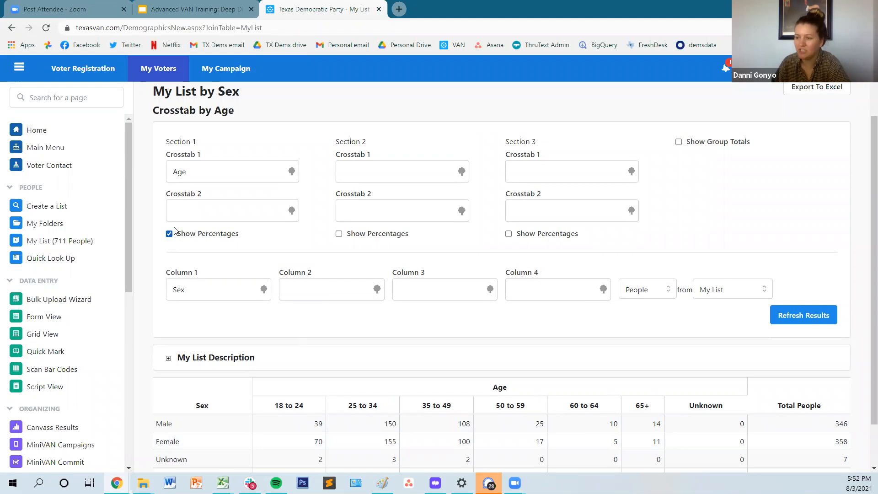
pyautogui.click(799, 325)
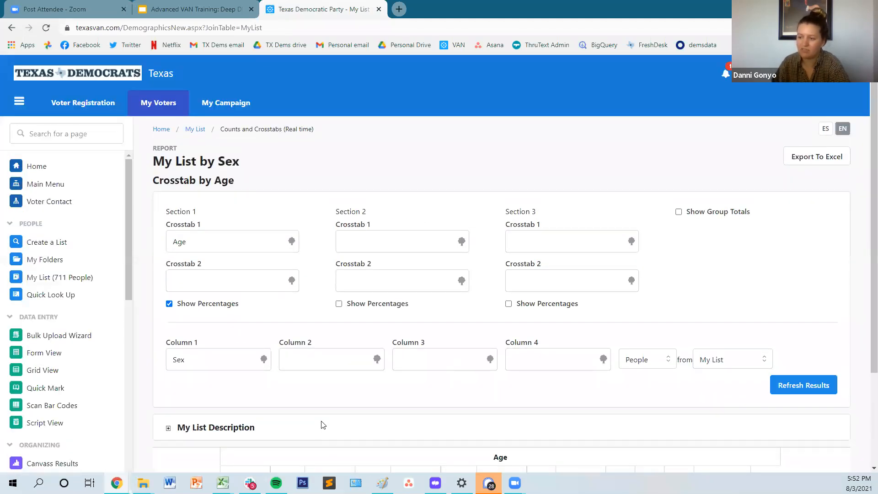
pyautogui.moveTo(307, 390); pyautogui.dragTo(277, 396)
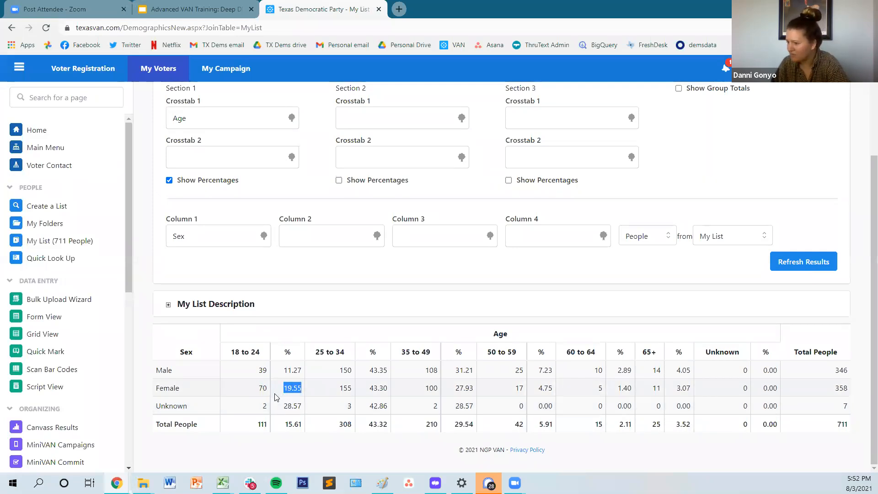
pyautogui.click(658, 401)
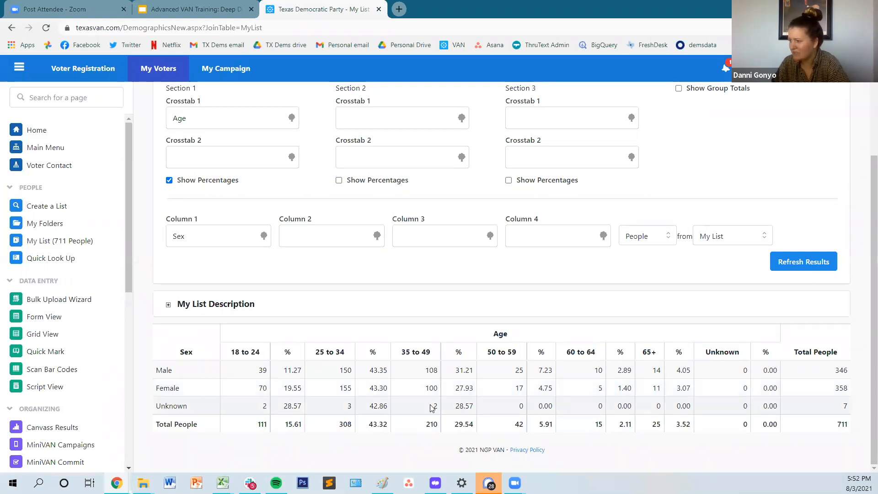
pyautogui.moveTo(307, 389); pyautogui.dragTo(288, 365)
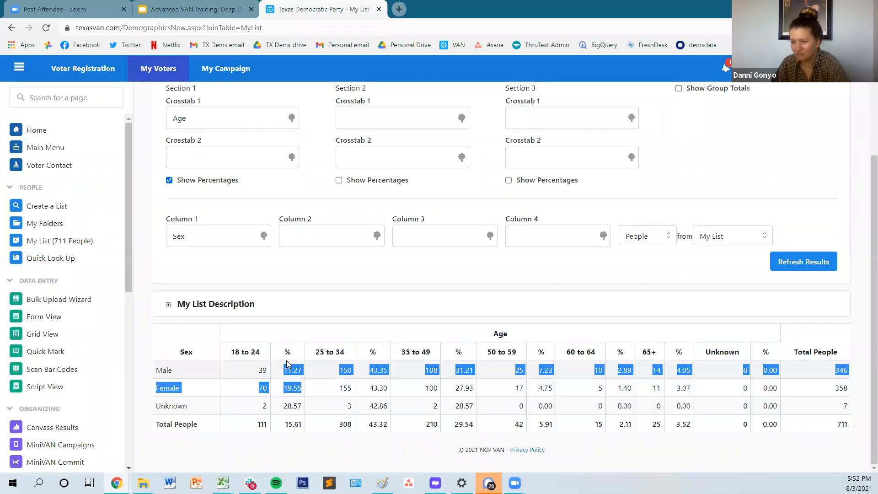
pyautogui.click(302, 372)
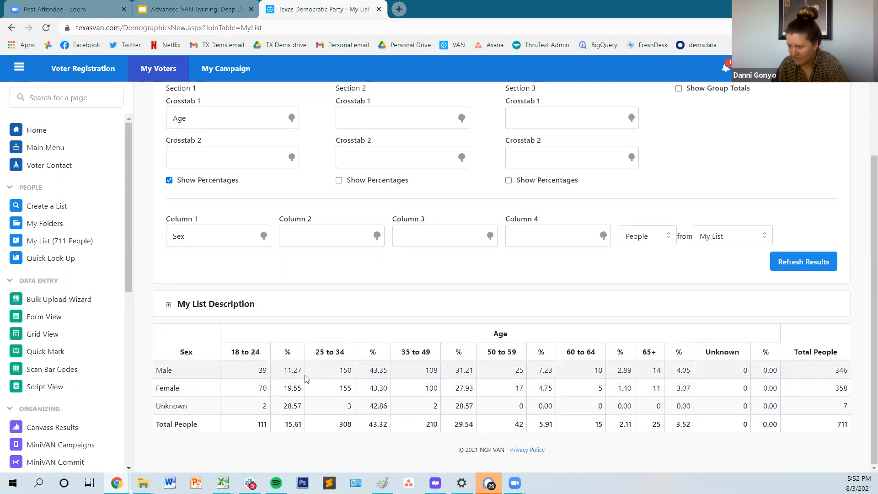
pyautogui.moveTo(281, 389); pyautogui.dragTo(798, 393)
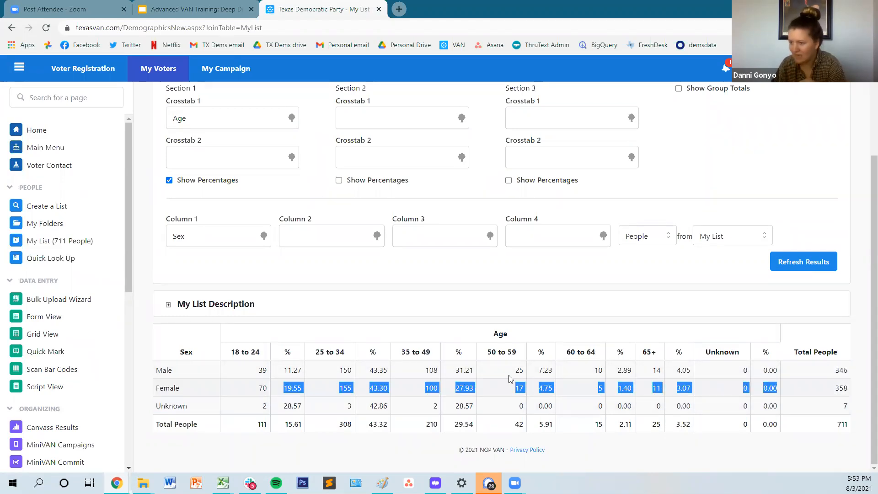
pyautogui.click(288, 392)
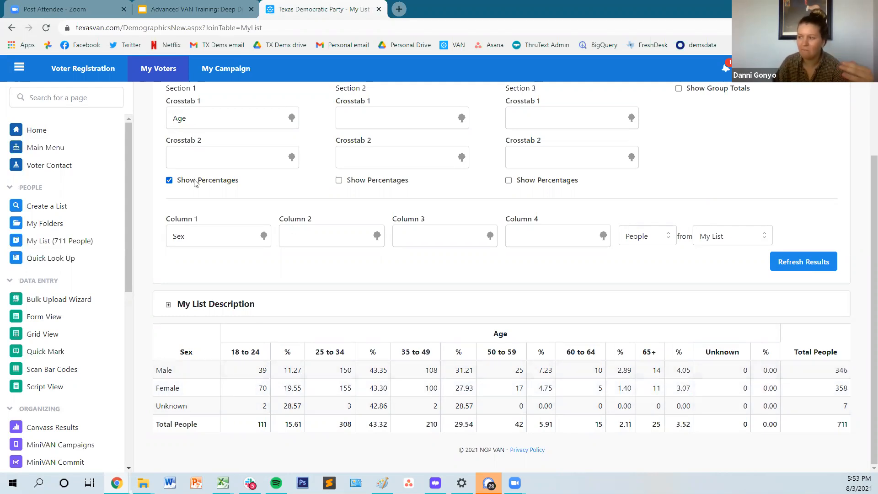
# Step: Turn off percentages for Section 1 and refresh the report to review the plain counts
pyautogui.moveTo(193, 180); pyautogui.dragTo(192, 180)
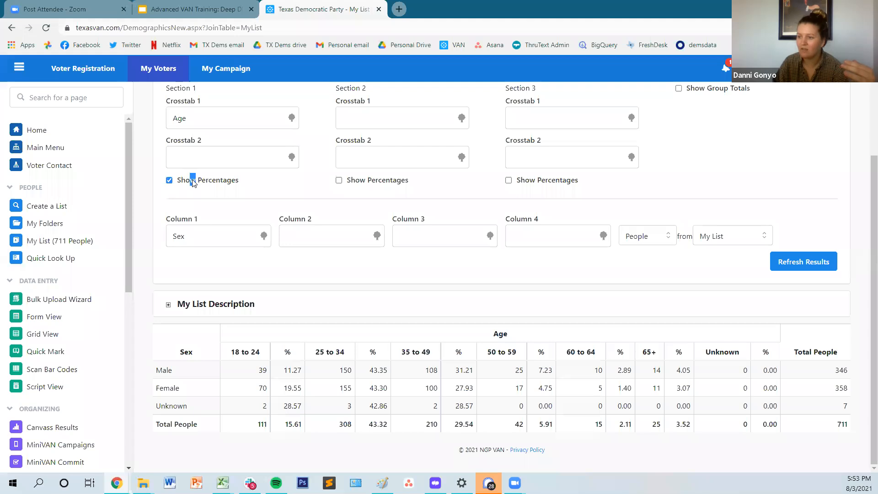
pyautogui.click(168, 180)
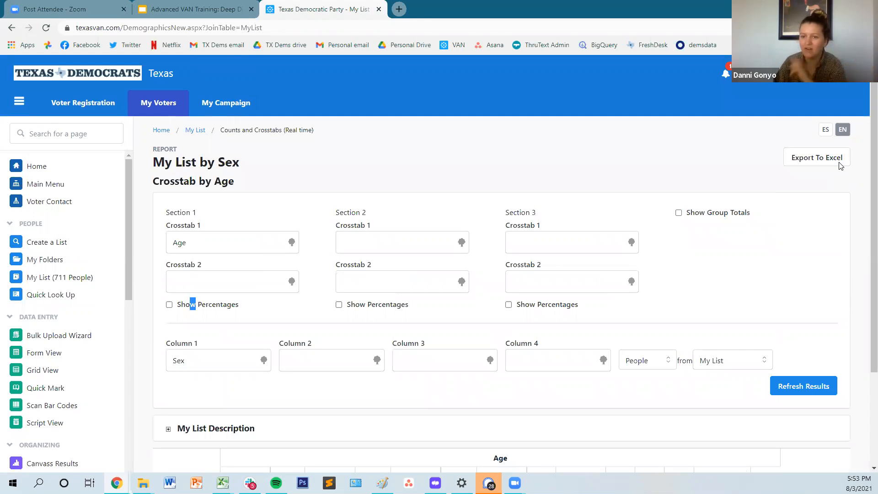
pyautogui.scroll(-3, 859, 345)
pyautogui.click(812, 269)
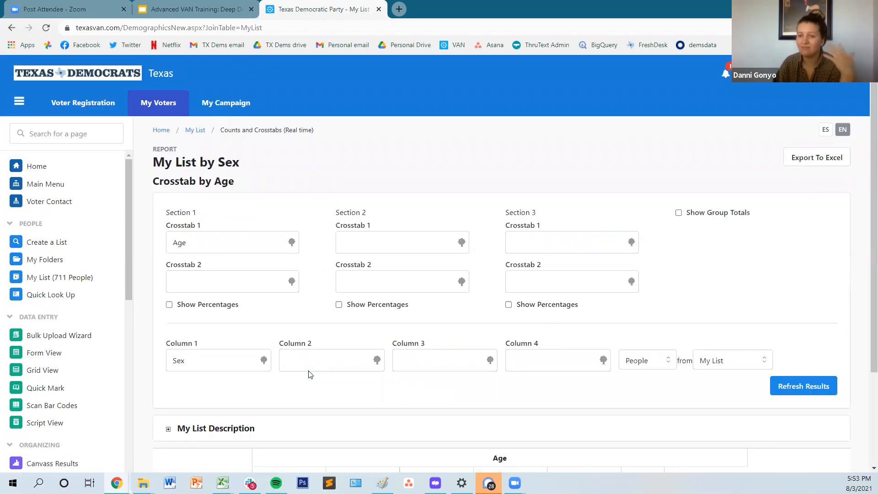
pyautogui.scroll(-3, 310, 374)
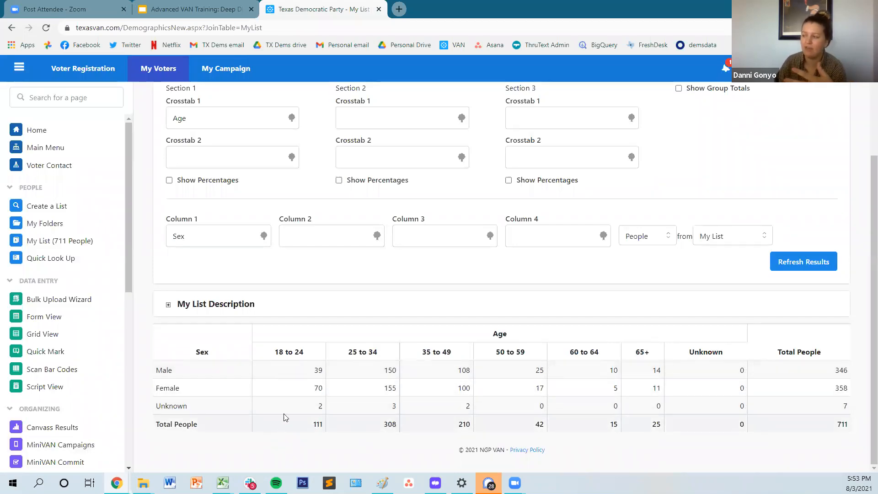
pyautogui.scroll(3, 446, 334)
pyautogui.scroll(-3, 460, 332)
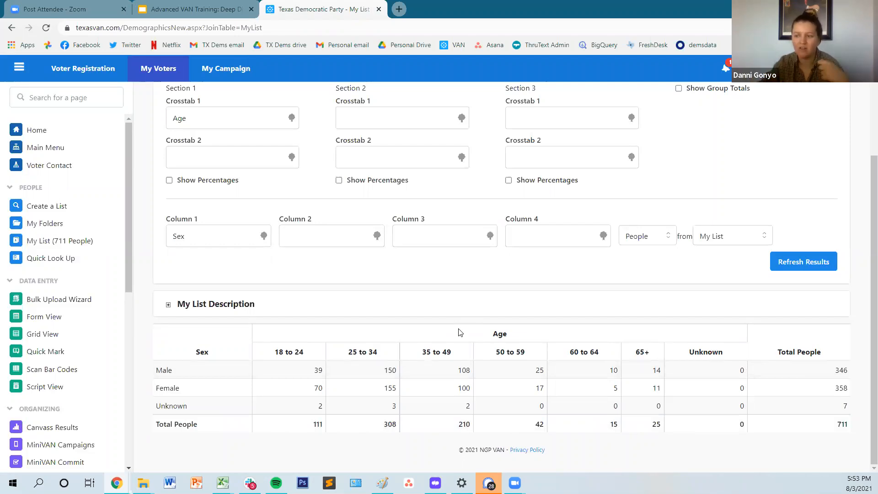
# Step: Clear the Age field from Section 1's Crosstab 1 and the Sex field from Column 1 by choosing [None]
pyautogui.scroll(3, 276, 374)
pyautogui.scroll(-1, 303, 360)
pyautogui.scroll(2, 303, 360)
pyautogui.click(274, 242)
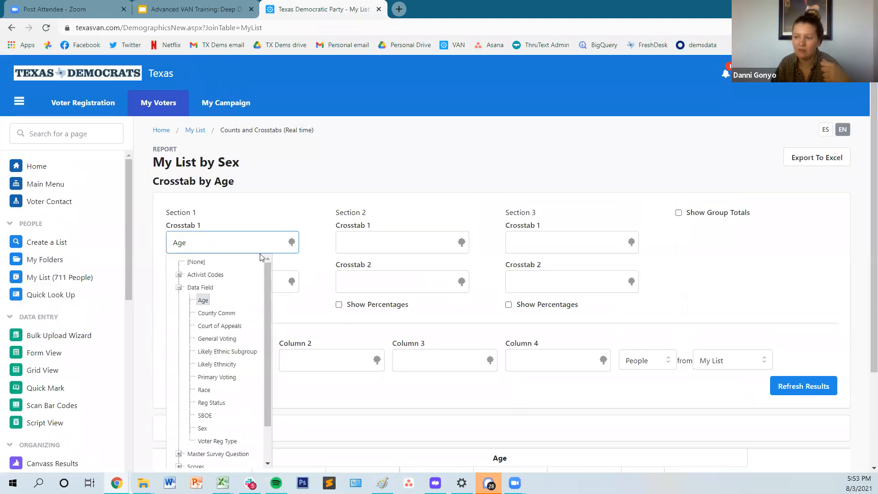
pyautogui.click(198, 257)
pyautogui.scroll(-2, 289, 278)
pyautogui.scroll(2, 266, 267)
pyautogui.scroll(-2, 242, 259)
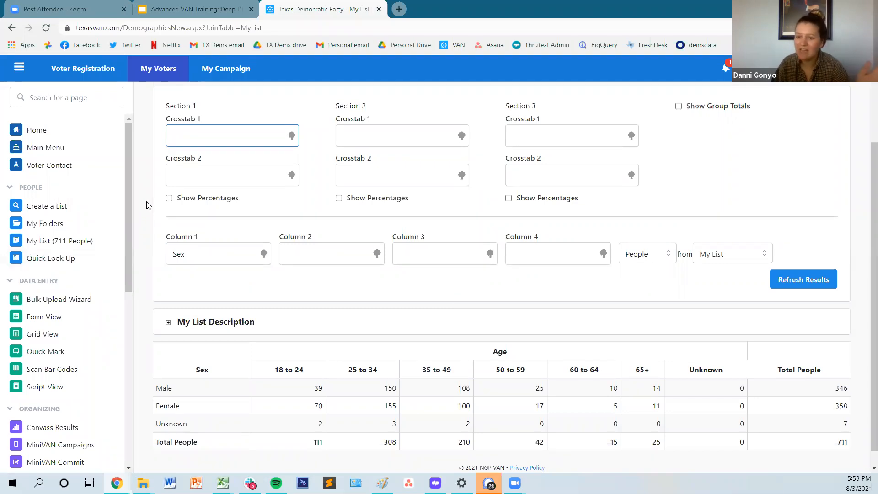
pyautogui.scroll(3, 148, 202)
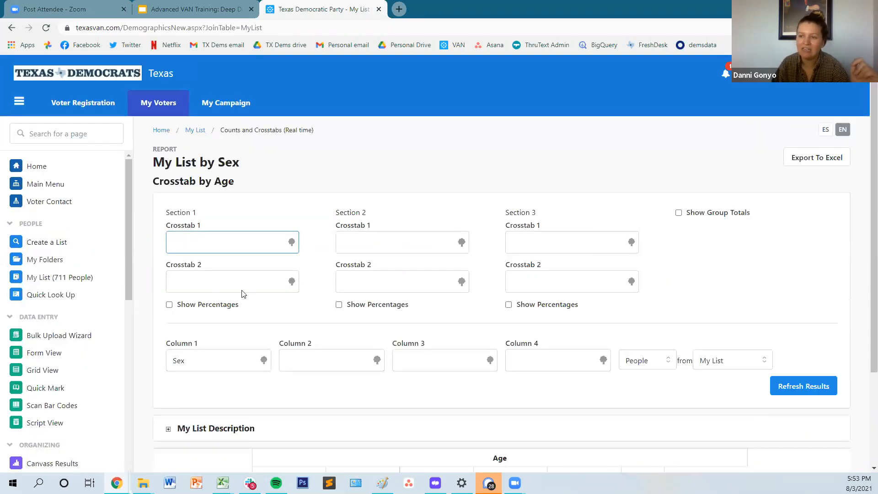
pyautogui.scroll(-1, 148, 319)
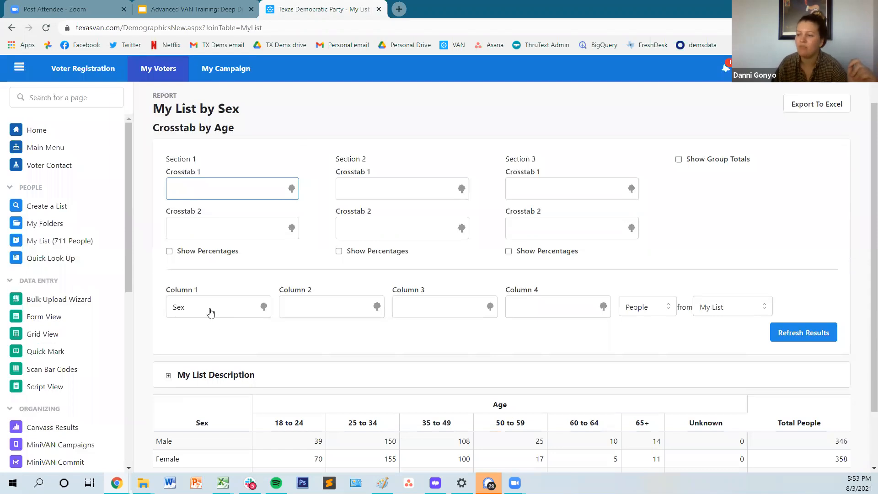
pyautogui.click(211, 307)
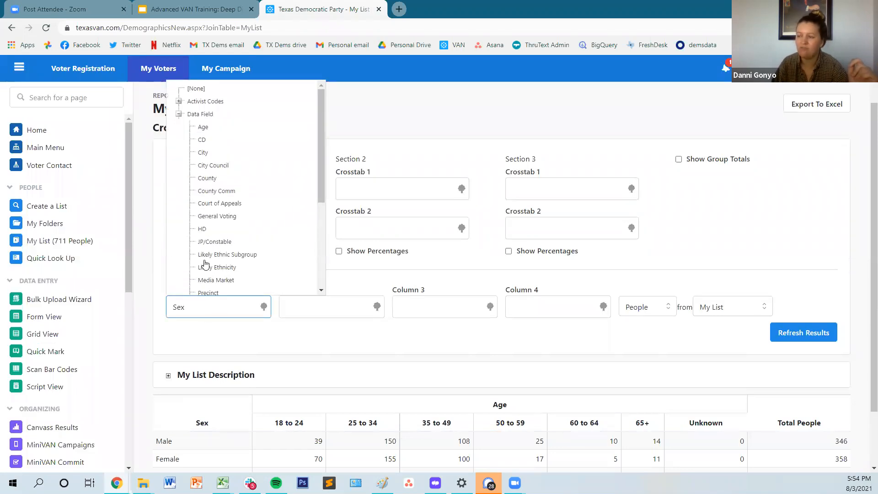
pyautogui.click(196, 89)
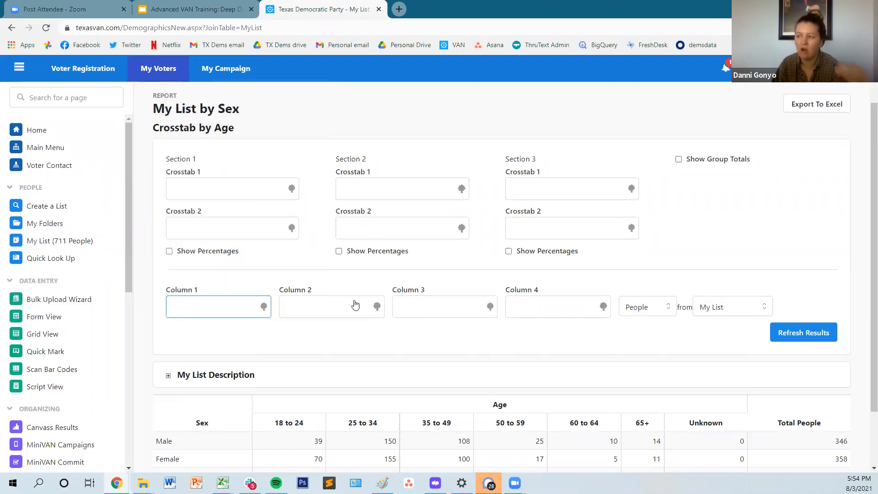
# Step: Expand the My List Description to review the search criteria behind the list, and collapse it again
pyautogui.scroll(-2, 284, 364)
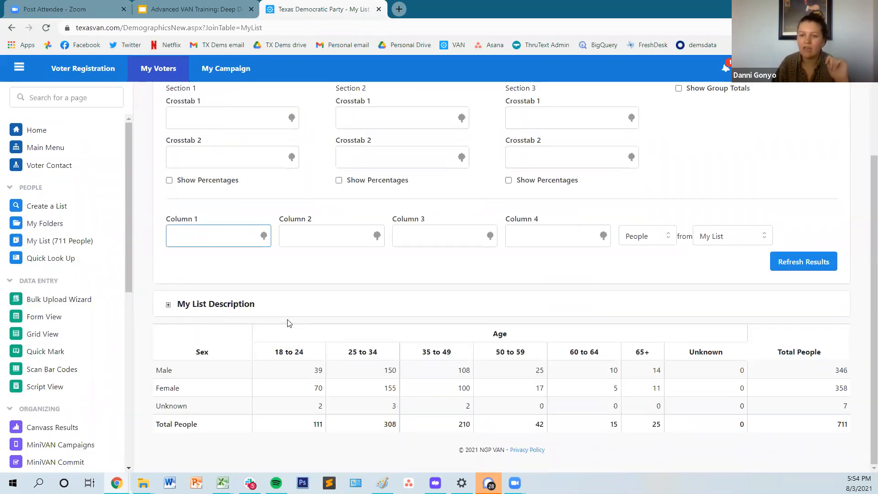
pyautogui.click(168, 306)
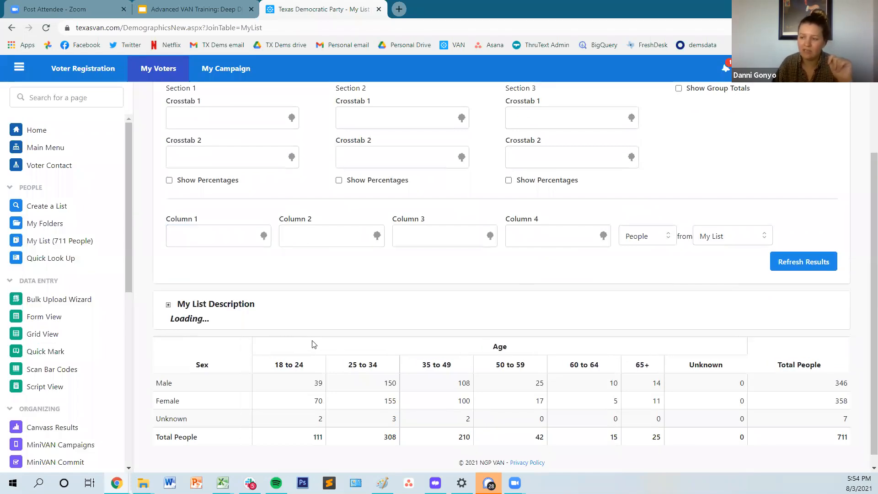
pyautogui.scroll(-3, 330, 360)
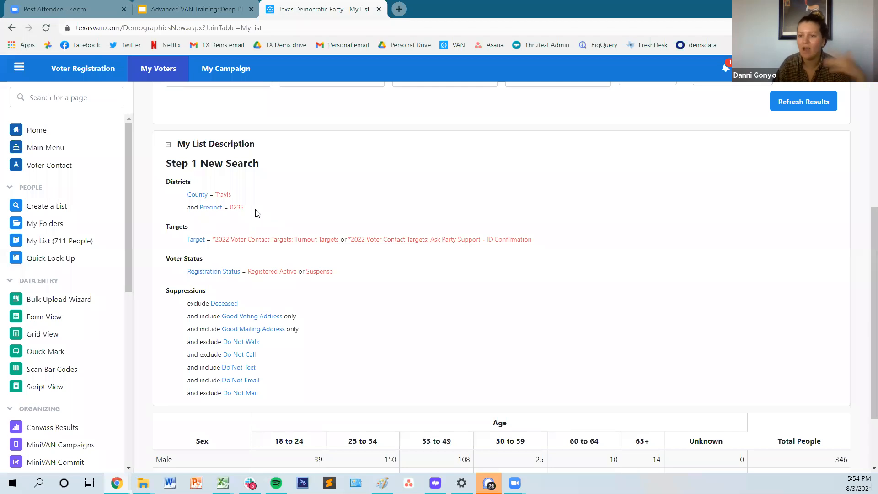
pyautogui.moveTo(246, 211); pyautogui.dragTo(226, 201)
pyautogui.click(283, 215)
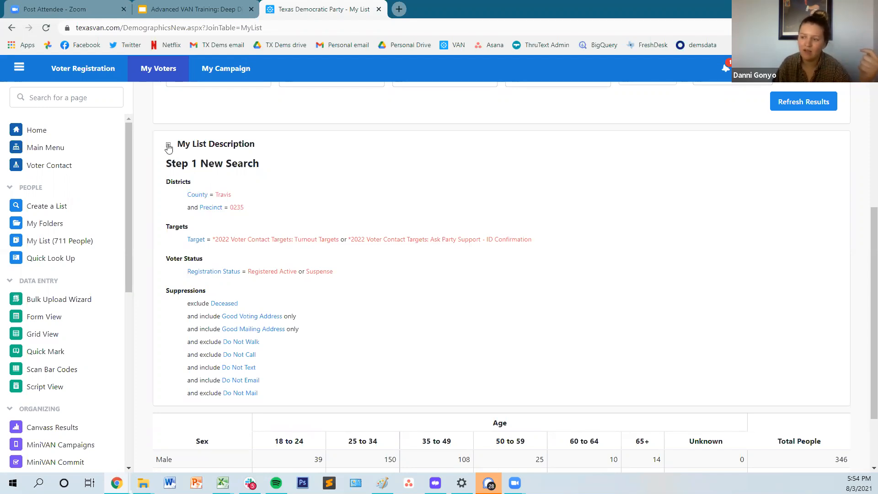
pyautogui.click(170, 146)
pyautogui.scroll(1, 595, 399)
pyautogui.scroll(-2, 595, 400)
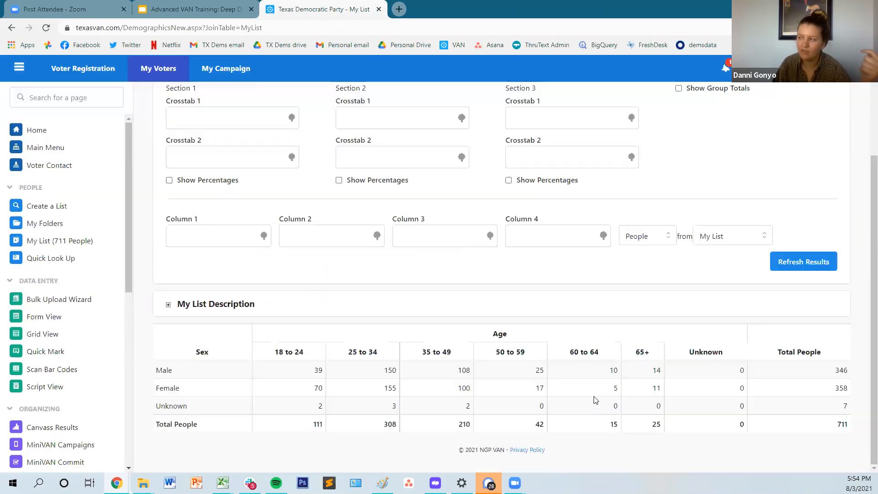
pyautogui.scroll(4, 594, 398)
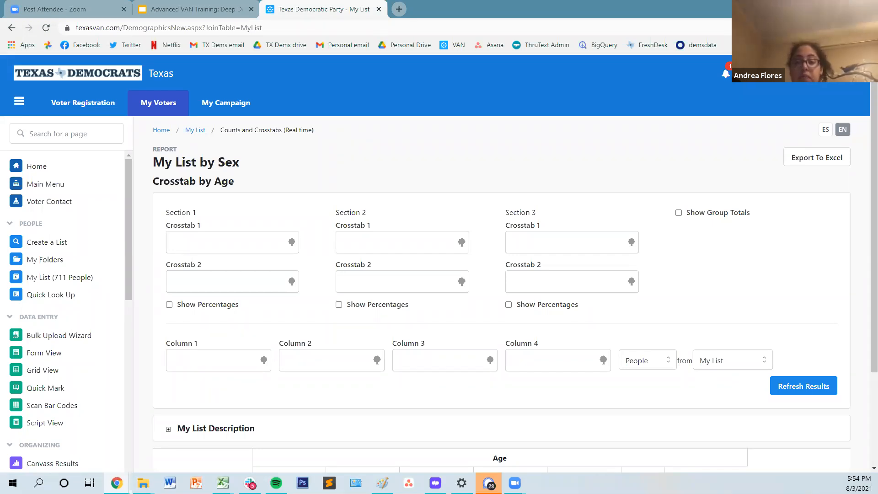
pyautogui.moveTo(222, 182); pyautogui.dragTo(218, 165)
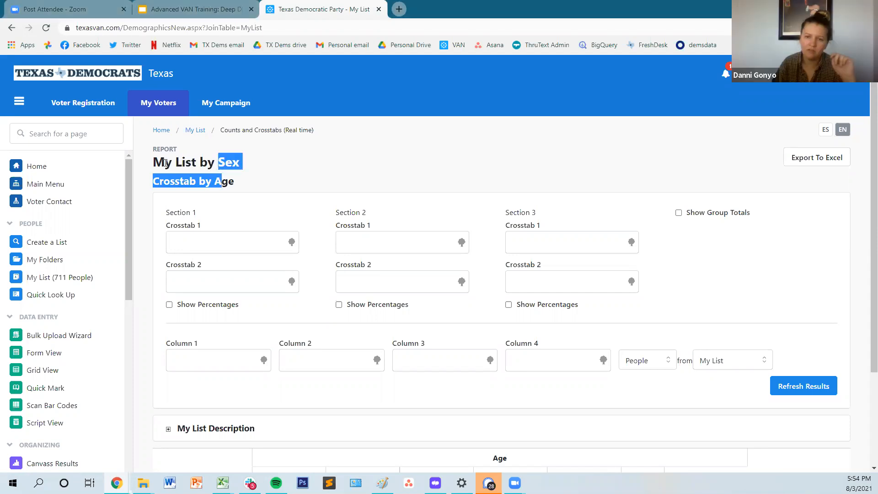
pyautogui.click(166, 162)
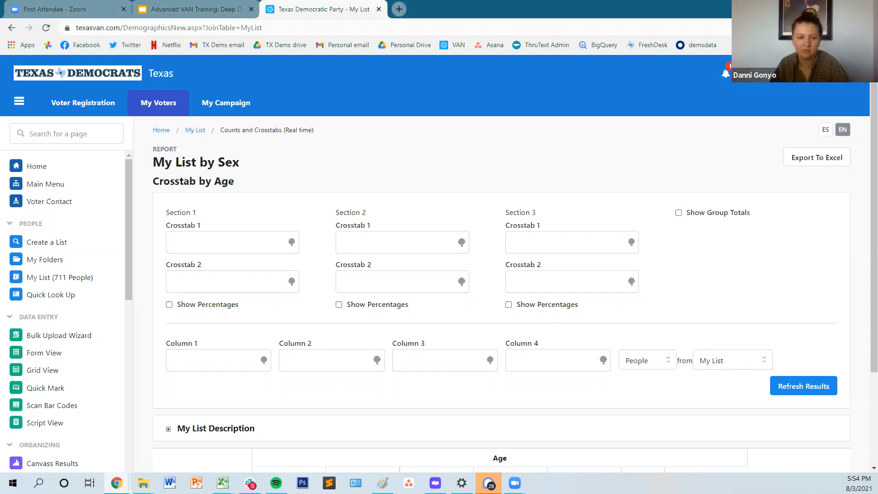